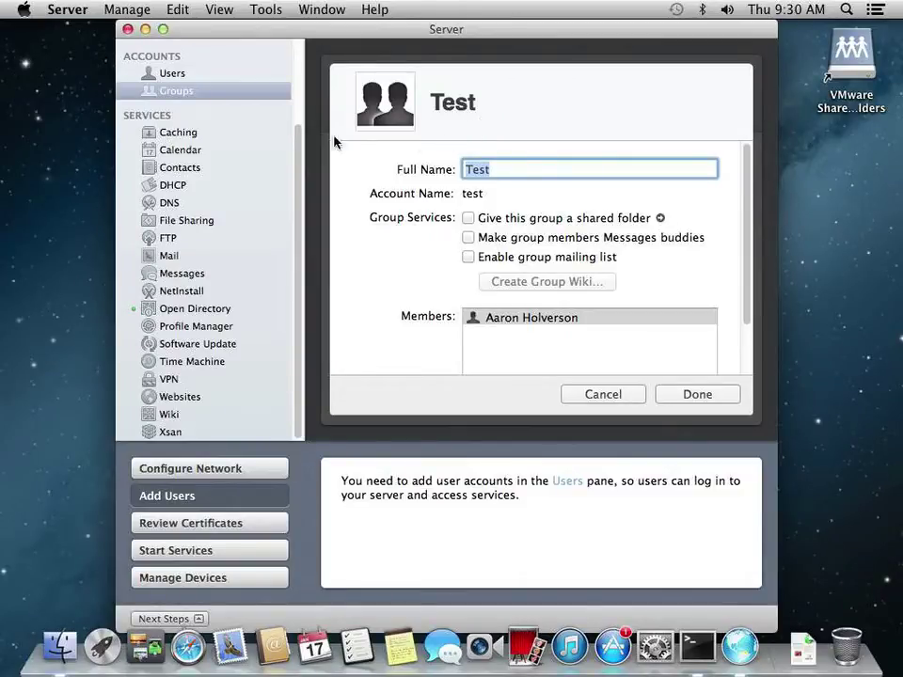
Review the Open Directory pane and show the list of ADVNET users
left_click(450, 340)
left_click(191, 319)
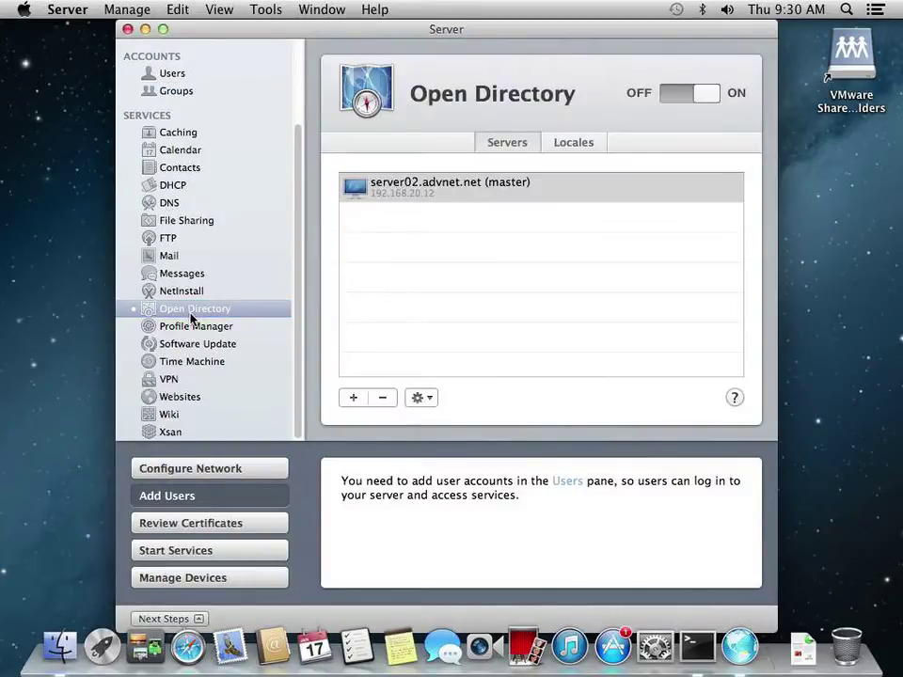
left_click(169, 73)
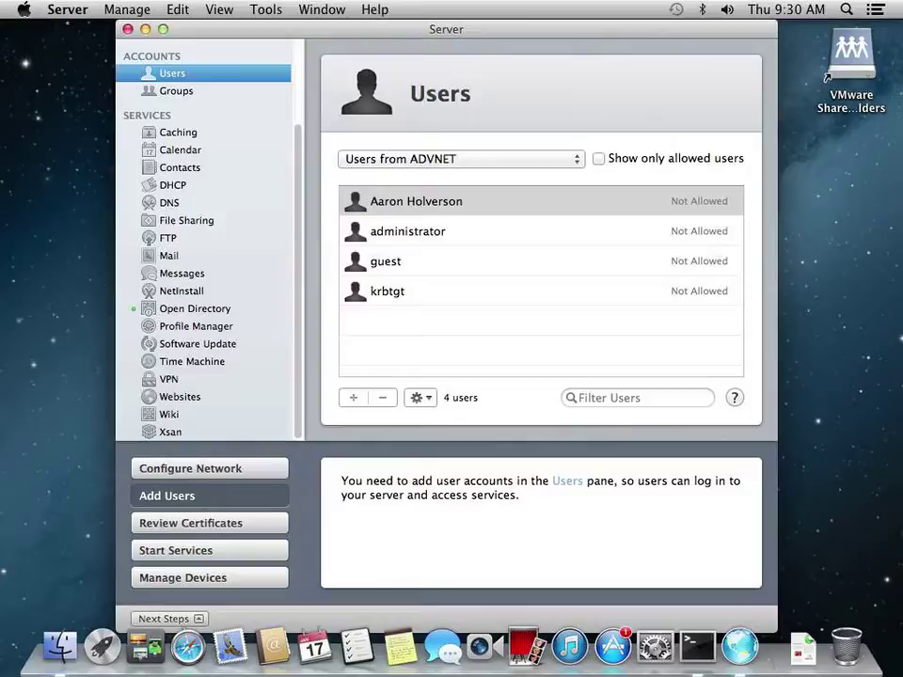
Switch to Local Groups and open the Test group's details to check its members
left_click(222, 92)
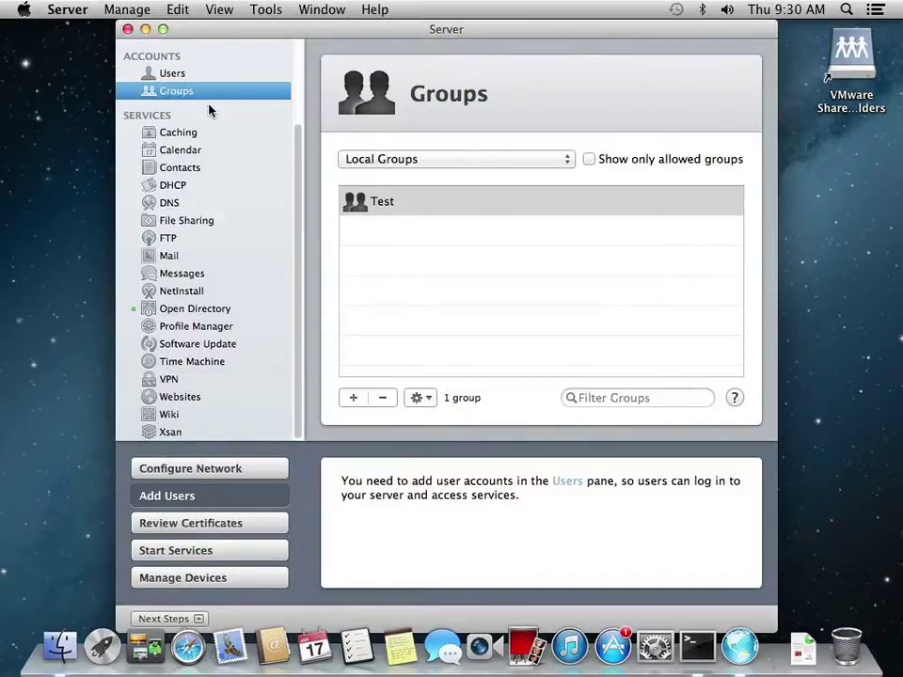
double_click(397, 208)
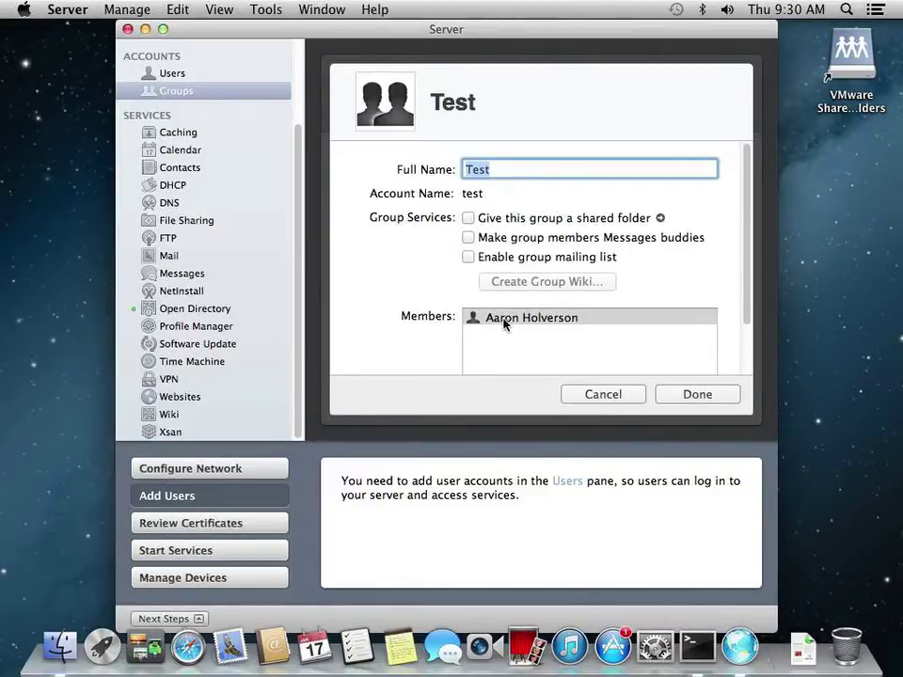
mouse_move(505, 325)
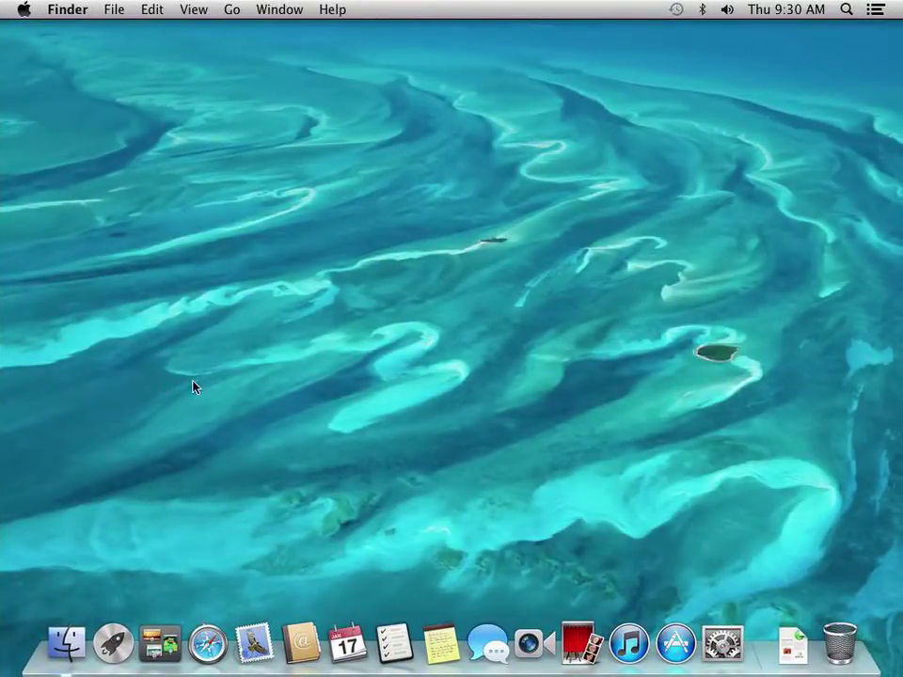
Open System Preferences, then launch Terminal from Spotlight search
left_click(723, 643)
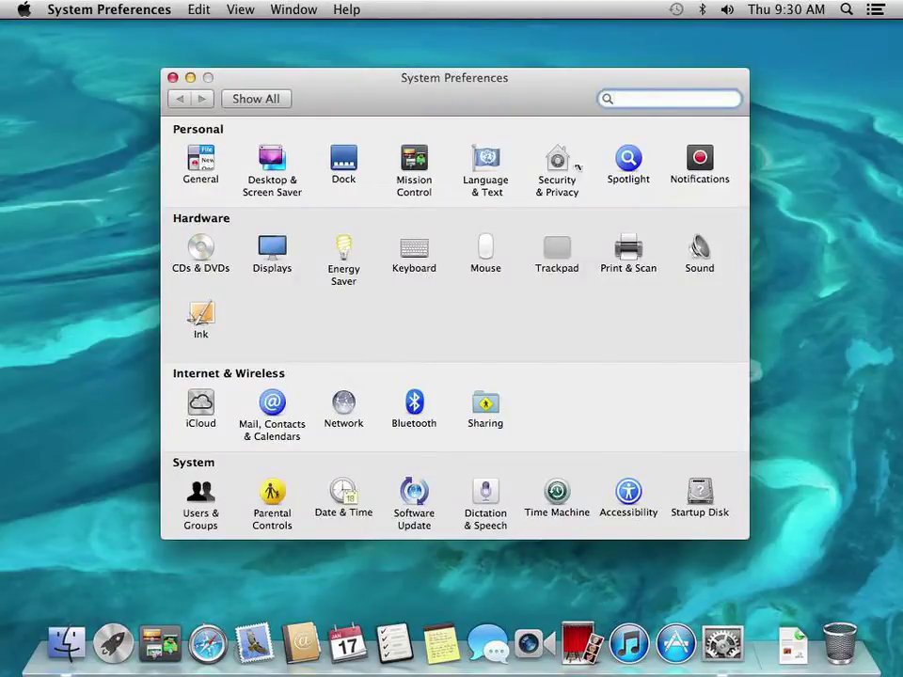
left_click(845, 9)
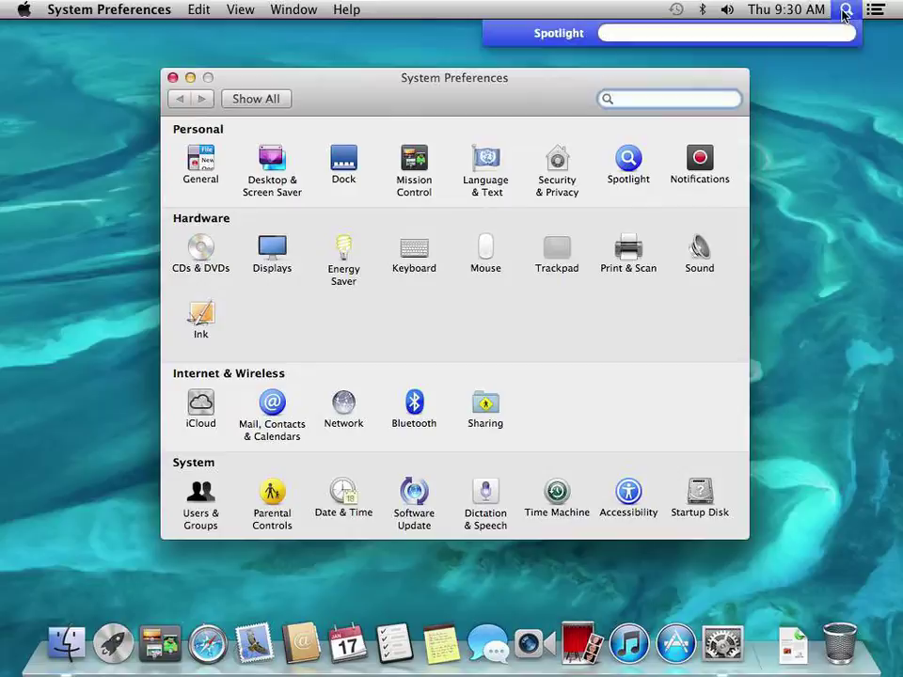
type("term")
key("Return")
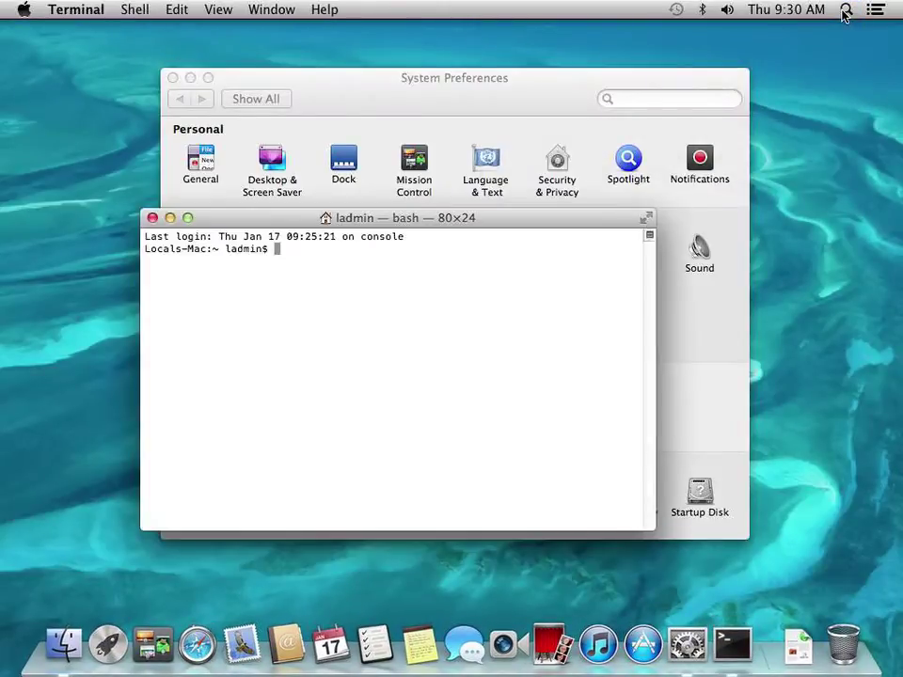
Ping advnet.net, stop it with Ctrl-C, exit the shell and quit Terminal
type("ping advnet.net")
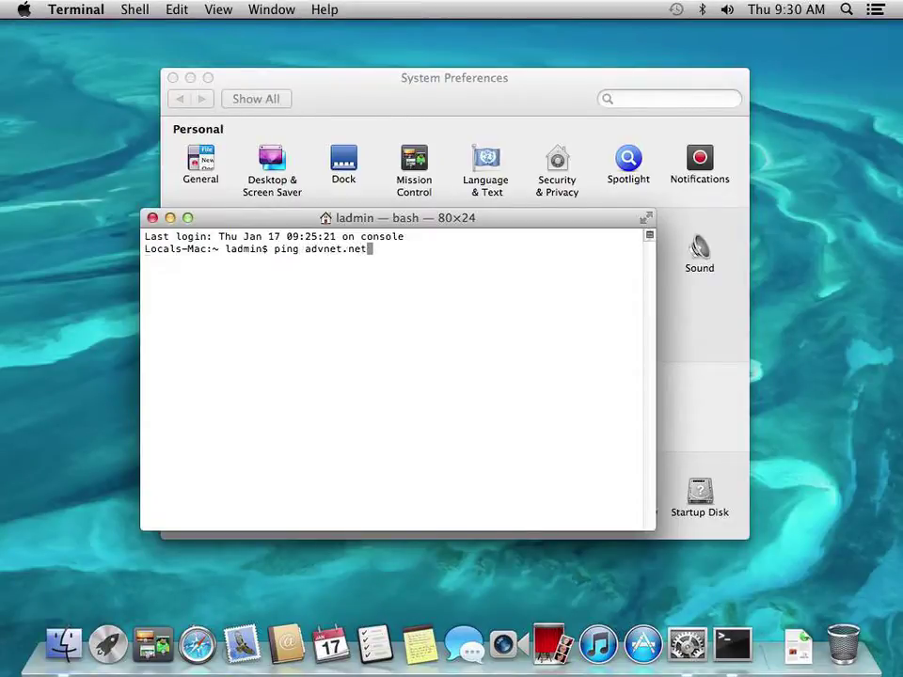
key("Return")
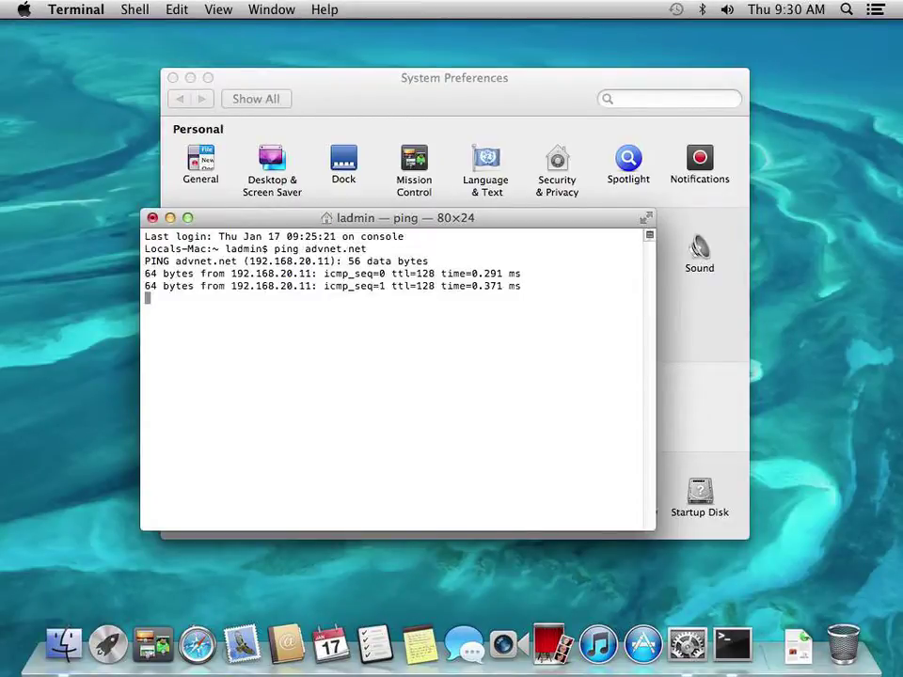
key("ctrl+c")
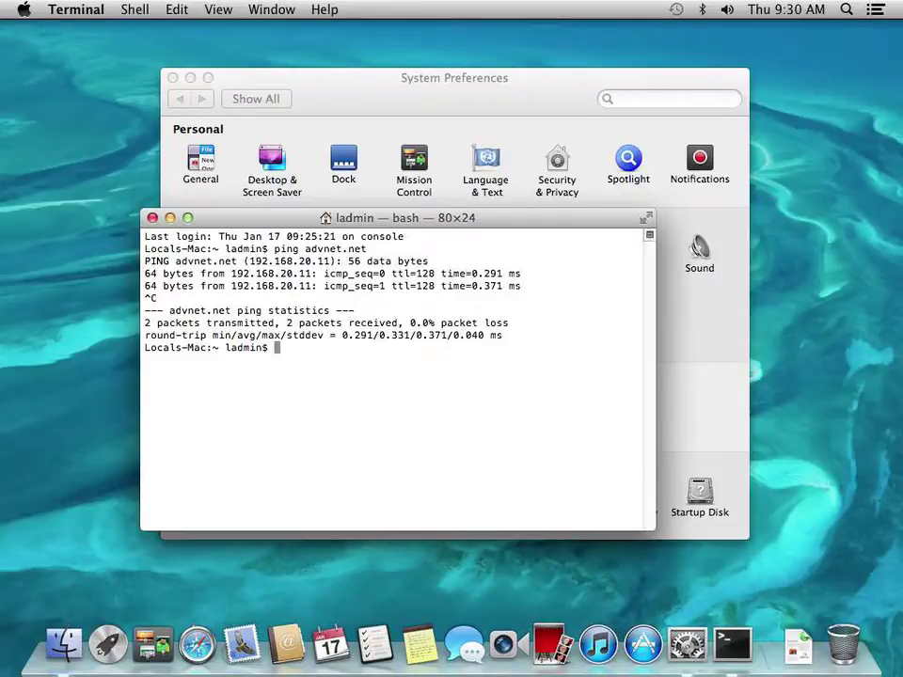
type("exit")
key("Return")
key("super+q")
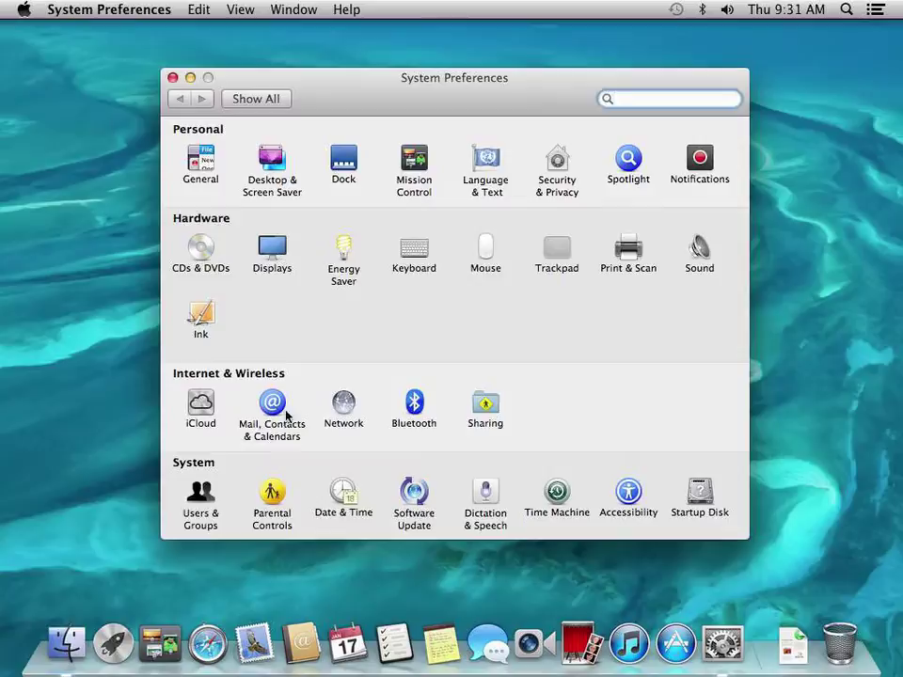
left_click(344, 410)
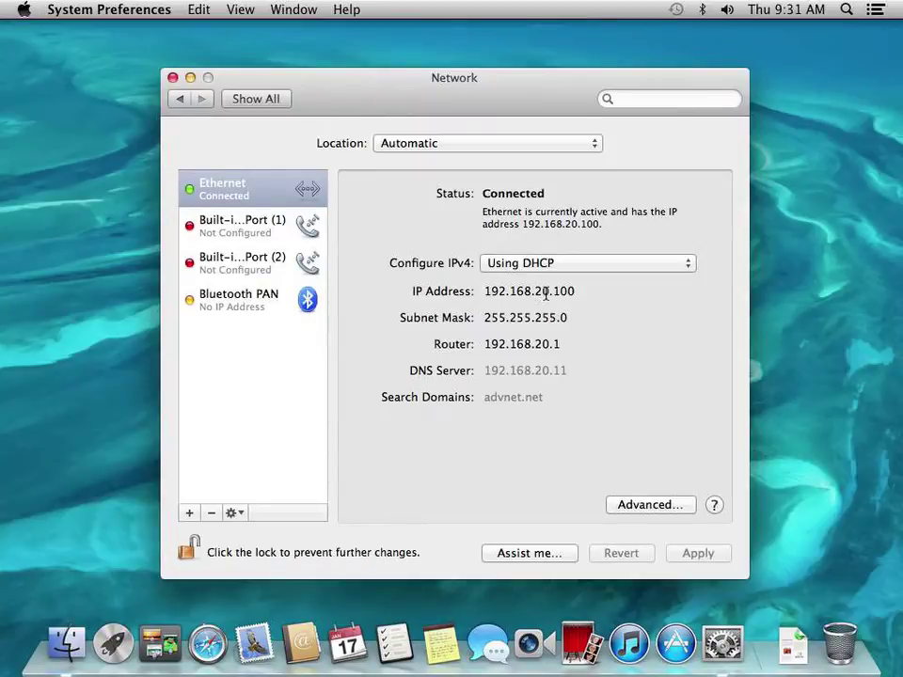
left_click_drag(550, 292, 484, 292)
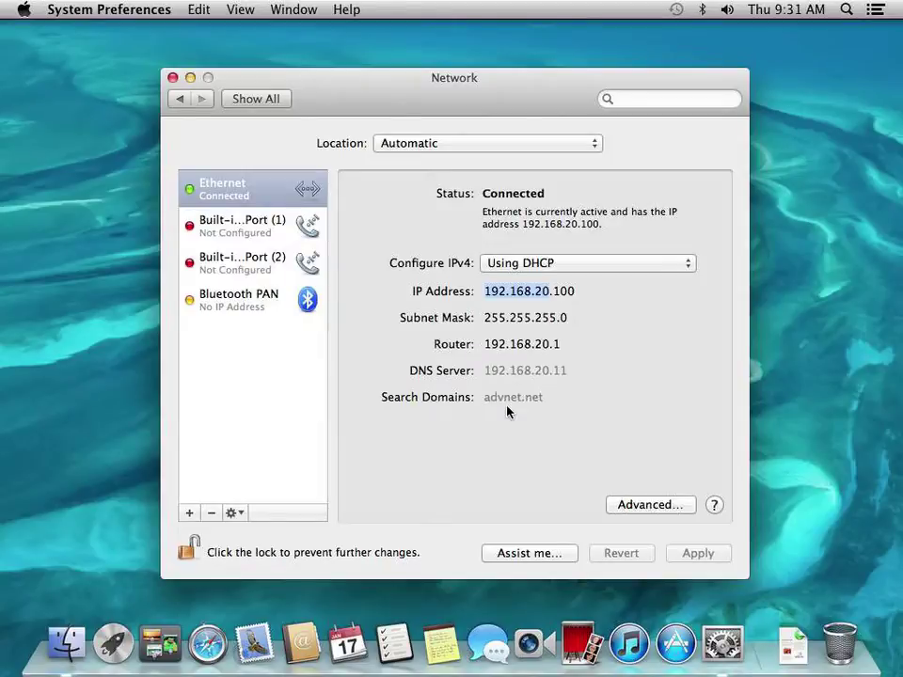
left_click(258, 105)
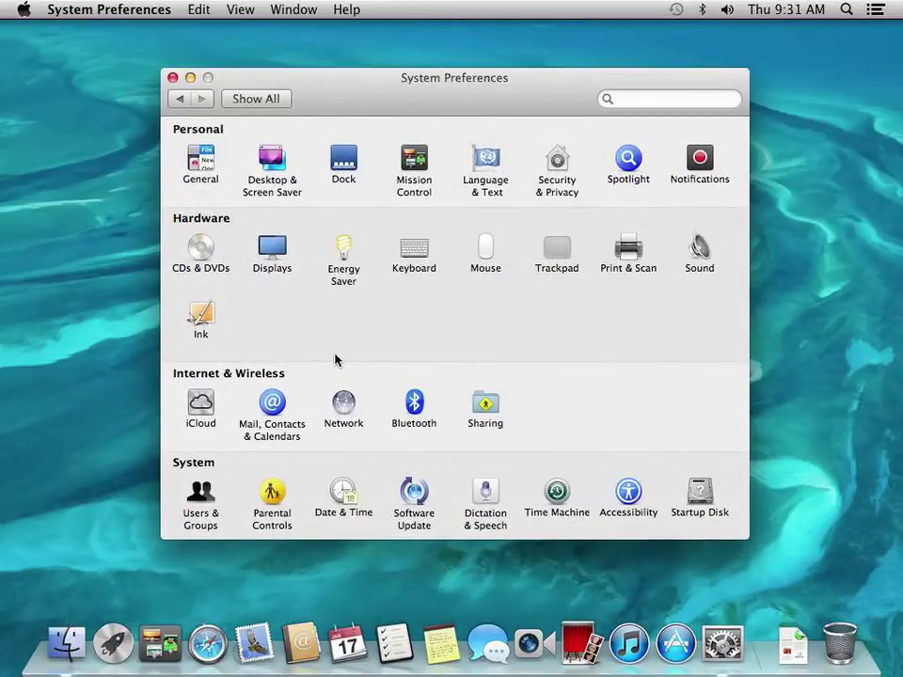
Unlock Users & Groups Login Options by entering the administrator password, retrying once
left_click(201, 499)
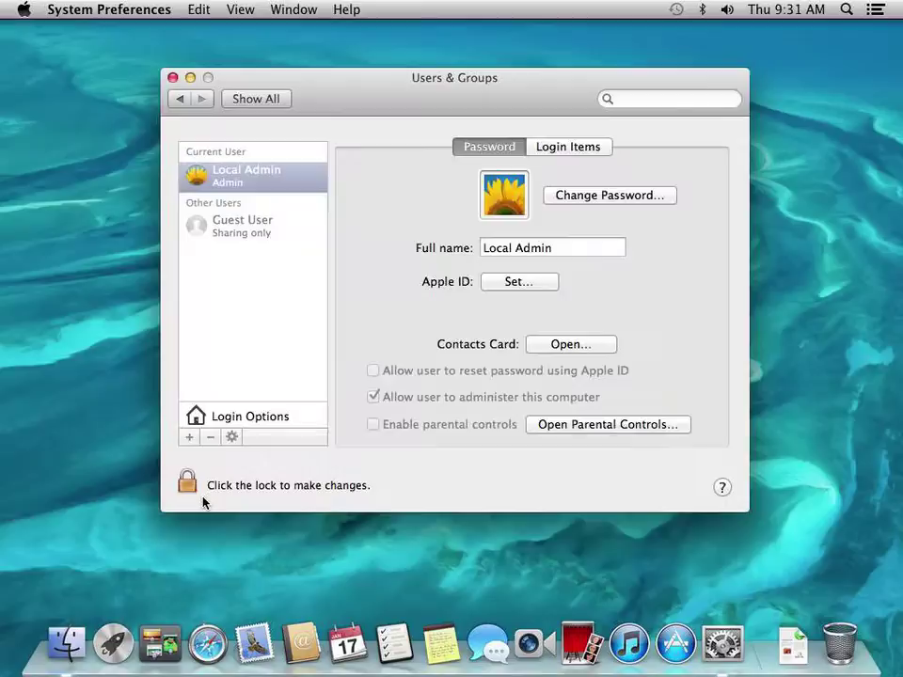
left_click(234, 416)
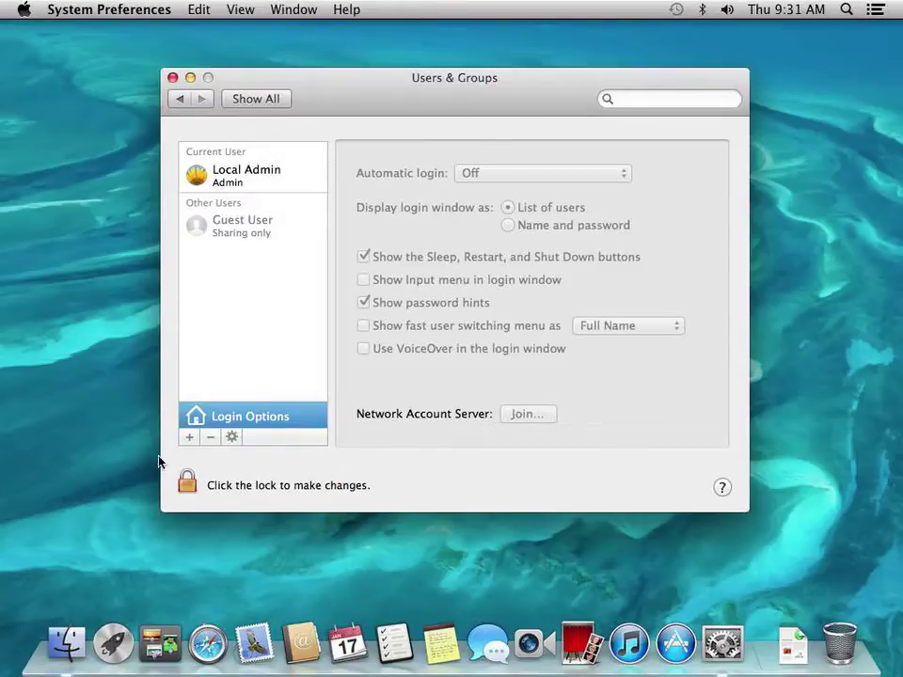
left_click(188, 485)
type("•••••••••")
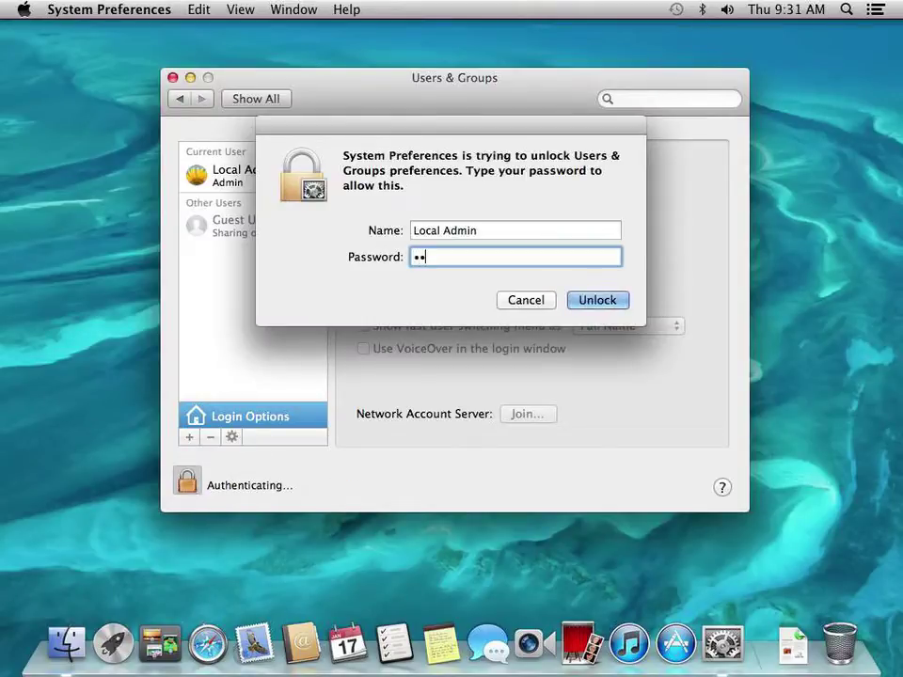
key("Return")
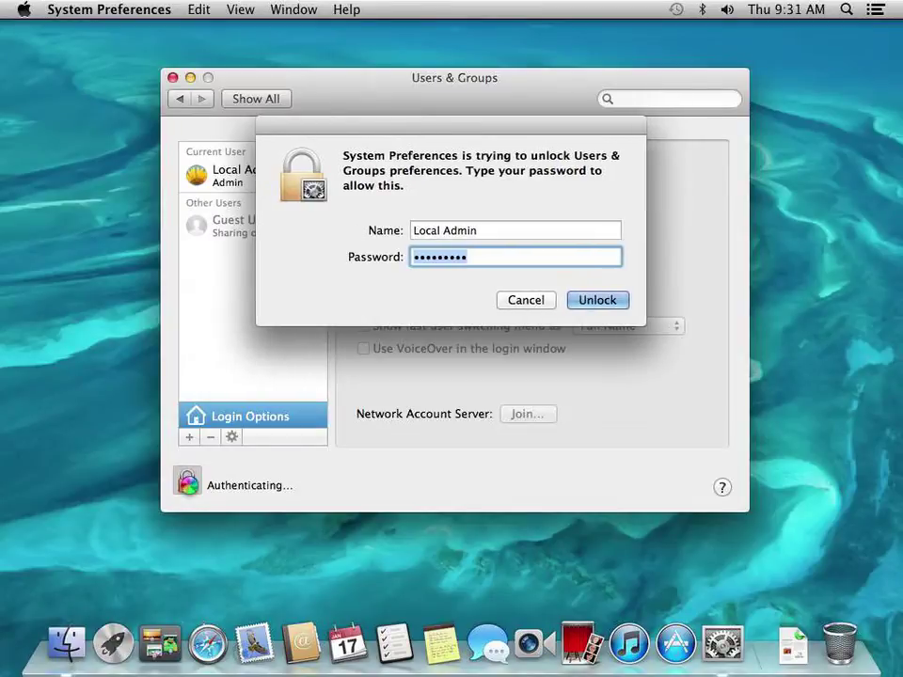
type("•••••••••")
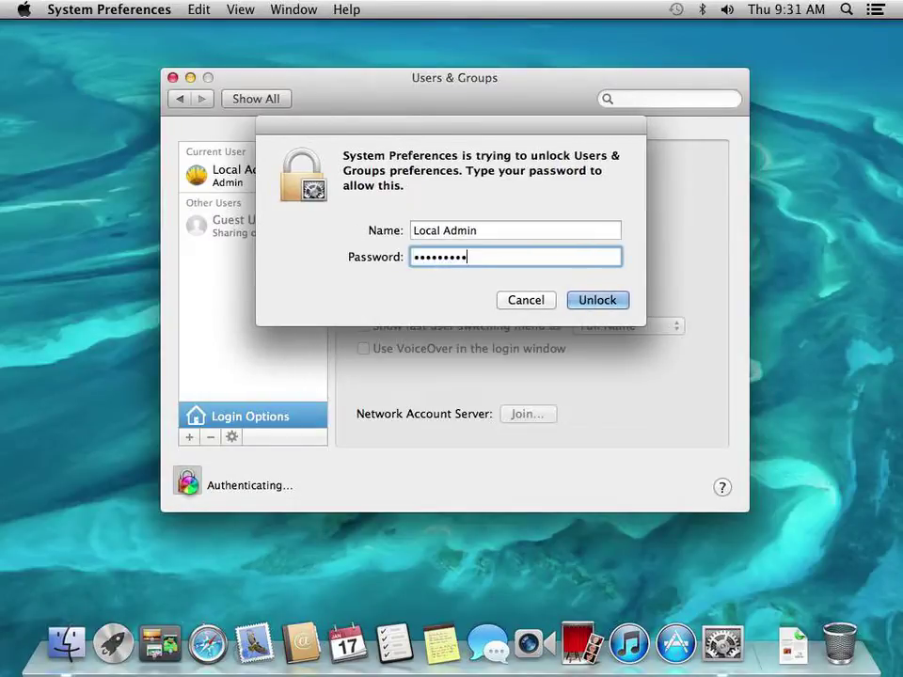
key("Return")
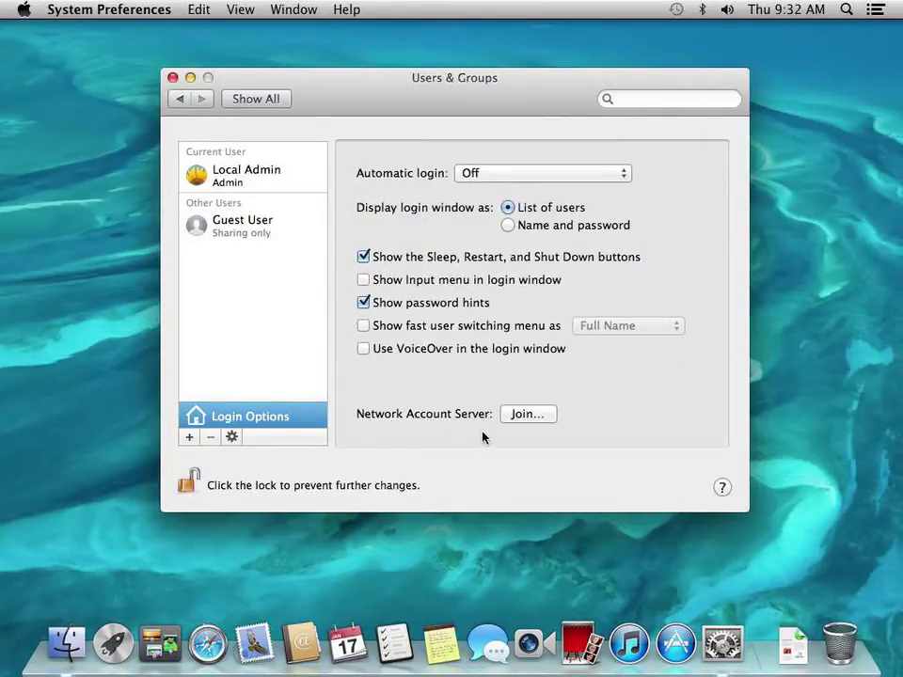
Enter server02.advnet.net as the network account server and confirm, trusting its SSL certificates
left_click(523, 415)
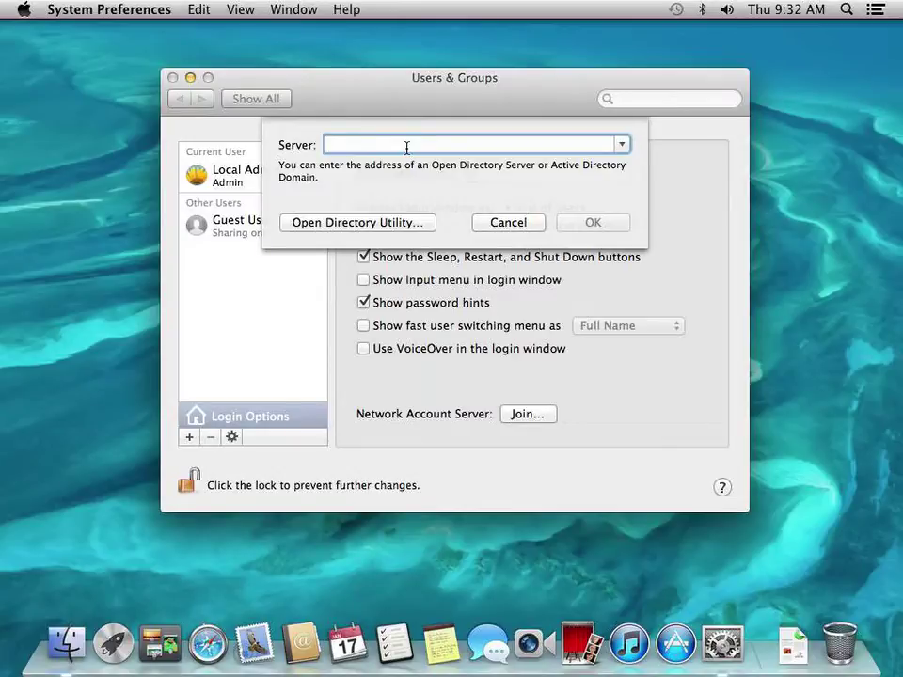
type("server02.advnet.net")
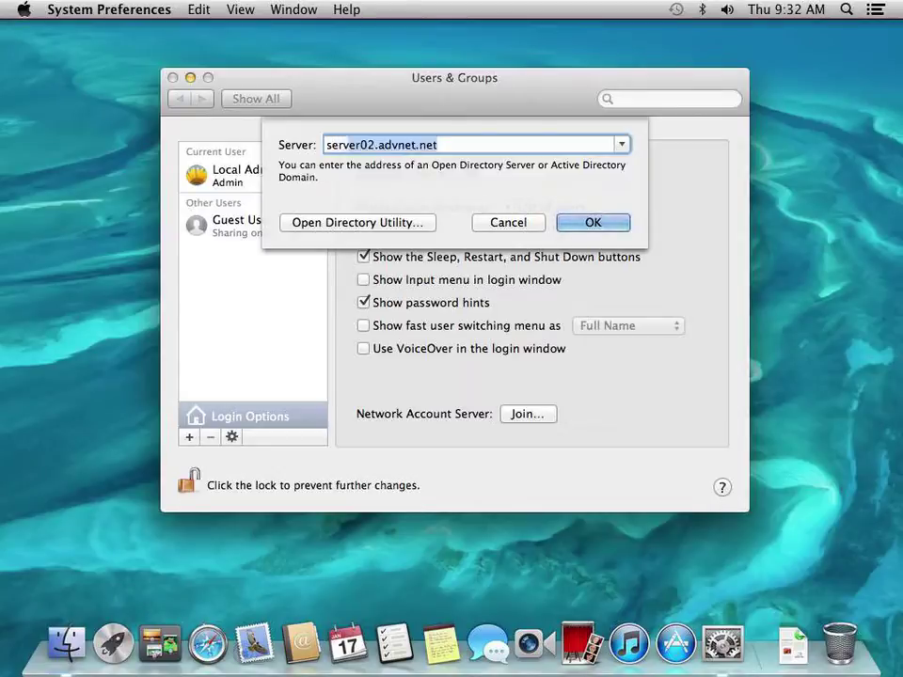
key("Return")
left_click(585, 222)
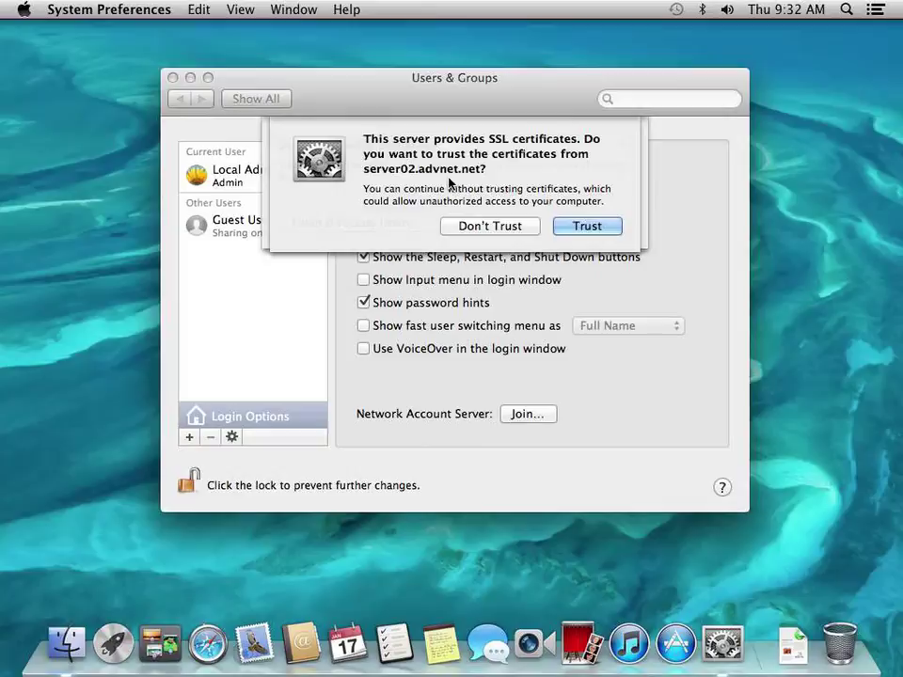
left_click(577, 227)
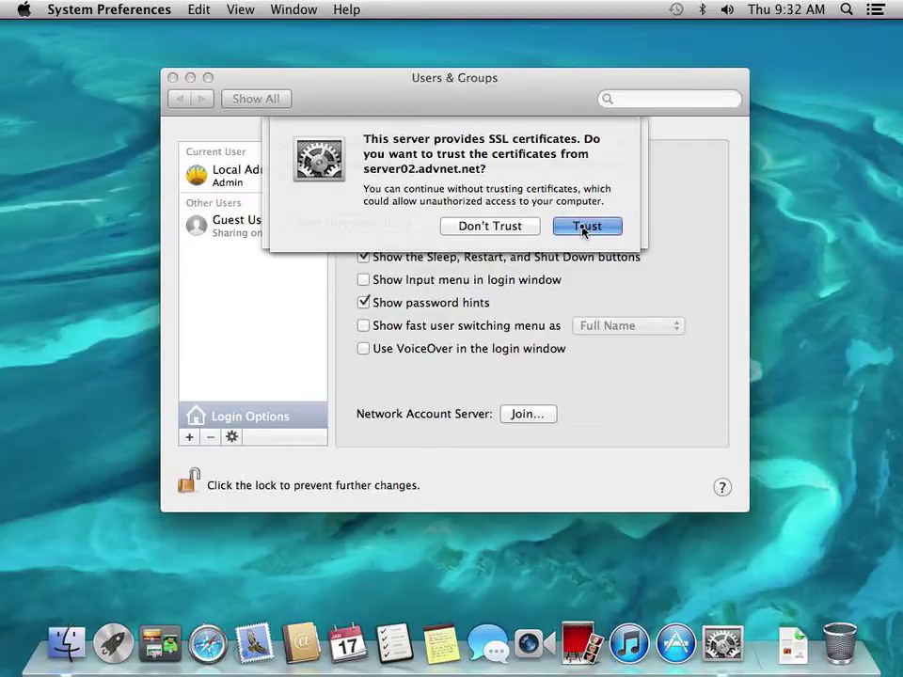
left_click(585, 228)
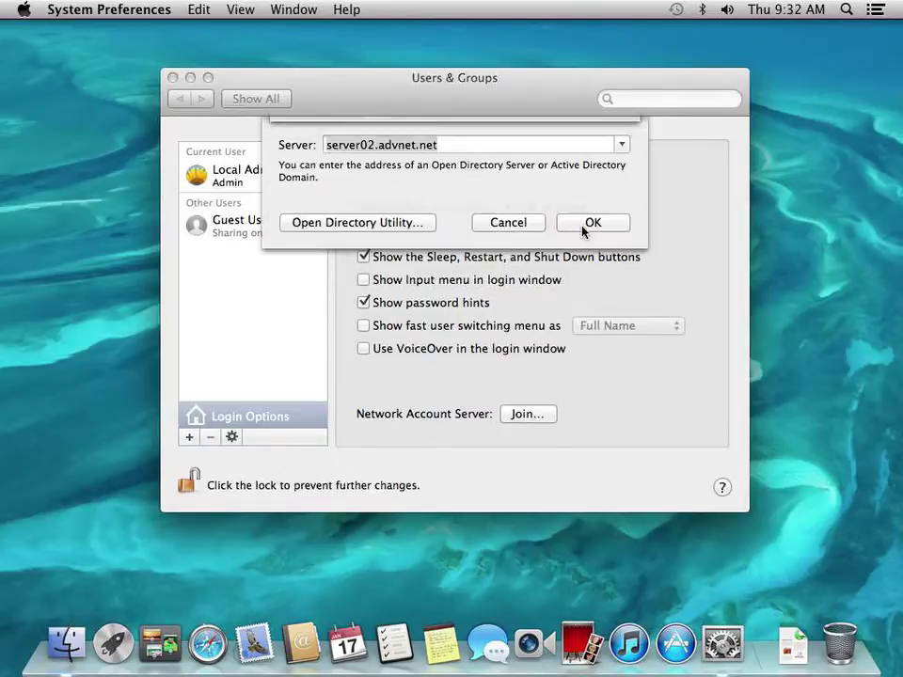
Confirm the server02.advnet.net join and continue past the insecure SSL warning
left_click(590, 224)
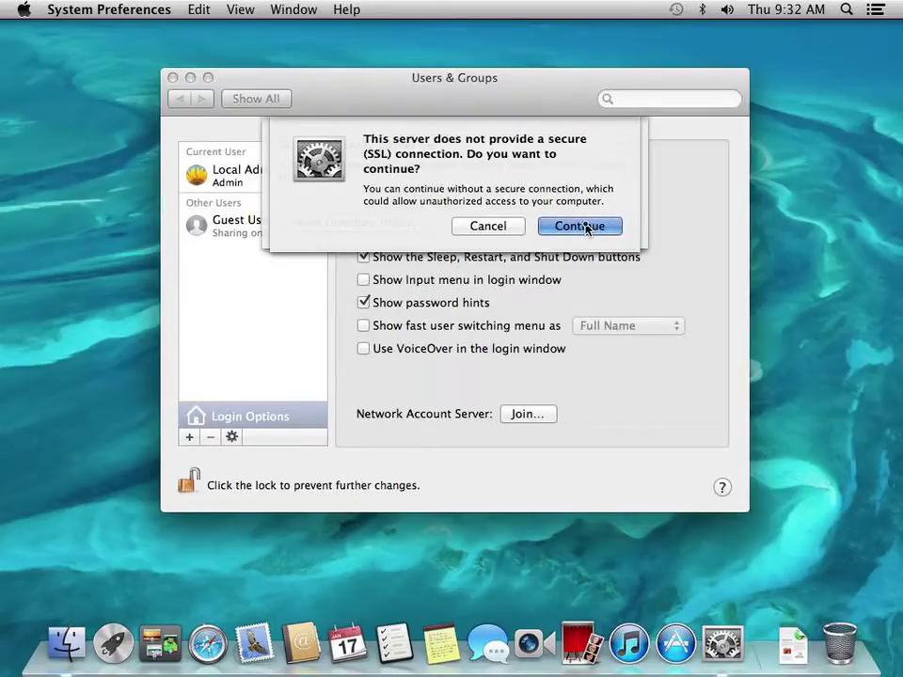
left_click(580, 226)
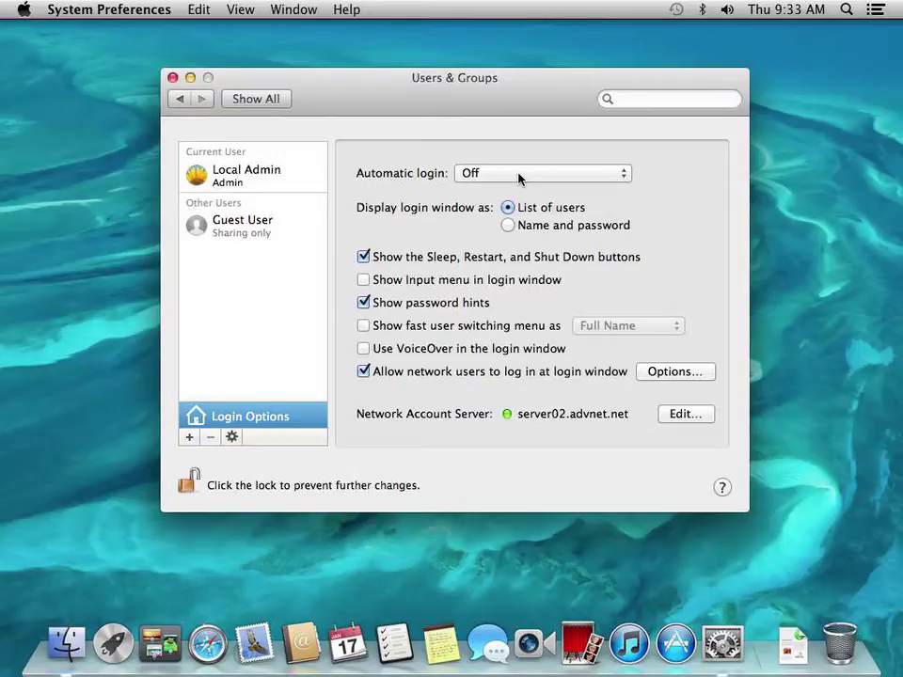
Switch spaces to view Windows Server Manager's advnet.net Users, then return to Server
key("F12")
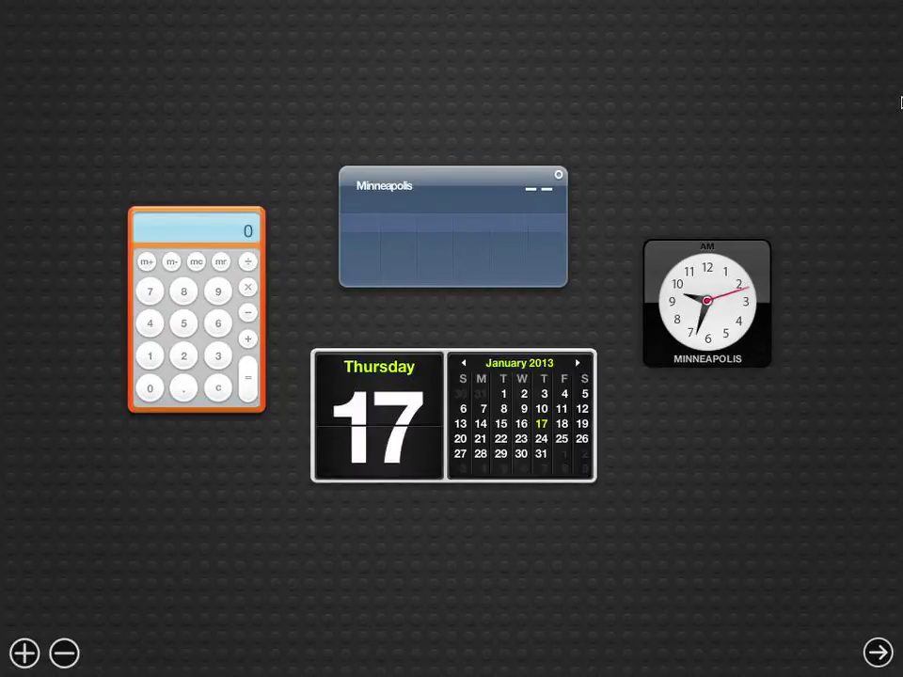
key("ctrl+Right")
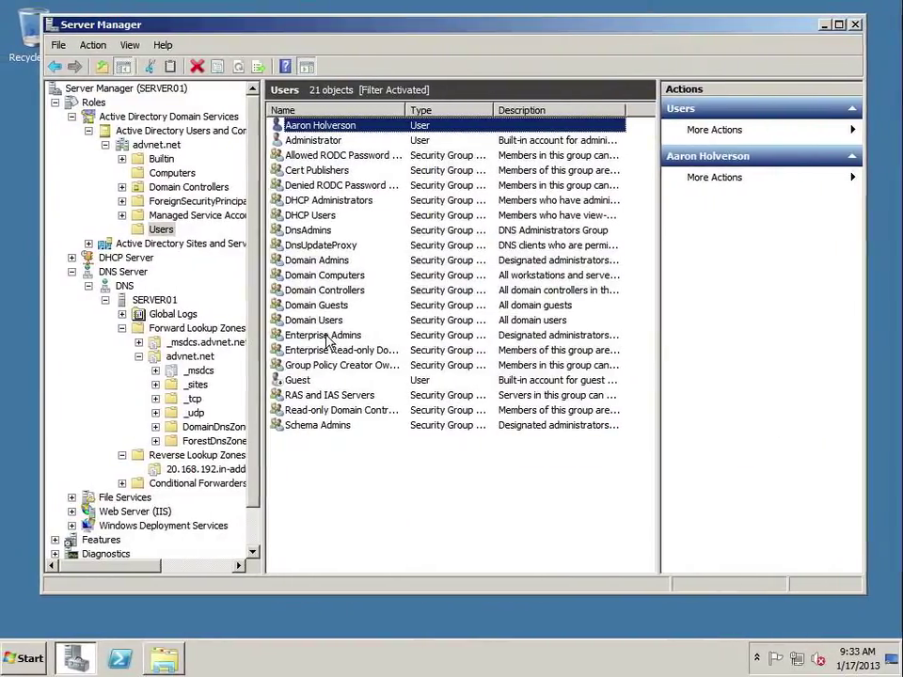
key("ctrl+Left")
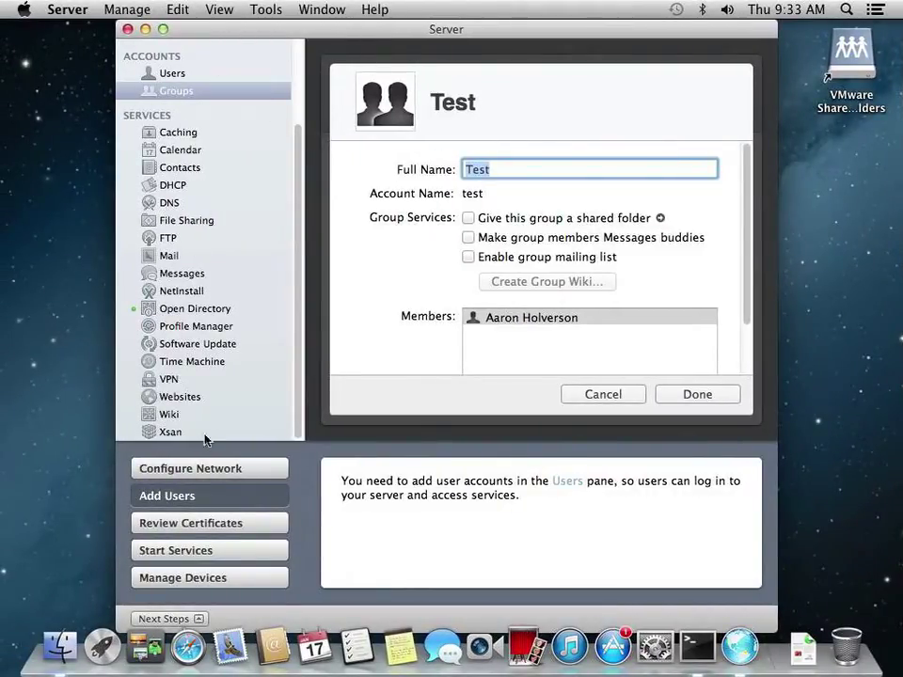
Finish the Test group, keep Local Groups selected, then switch back to System Preferences
left_click(202, 576)
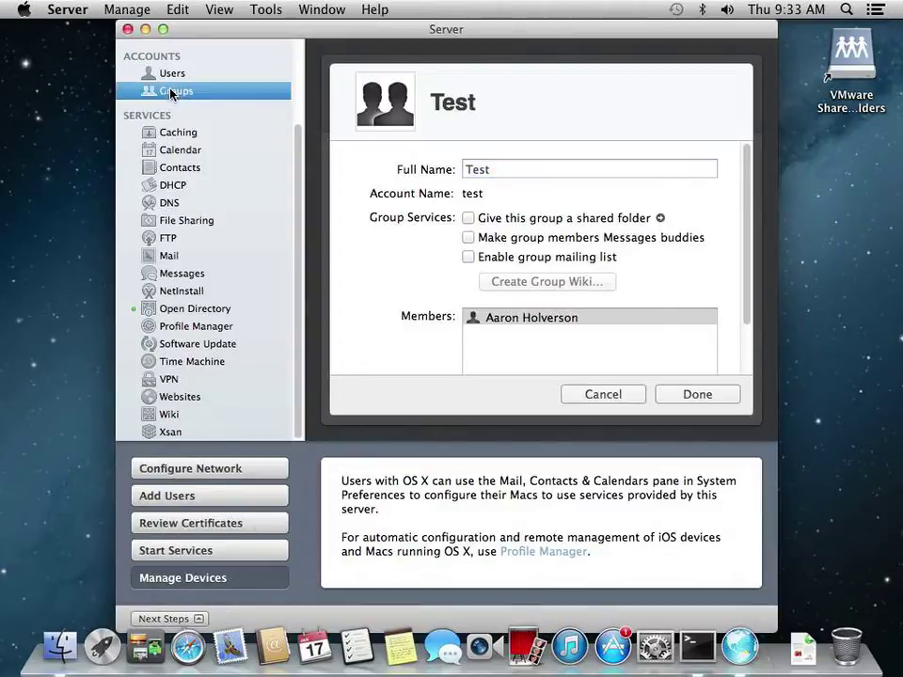
left_click(693, 394)
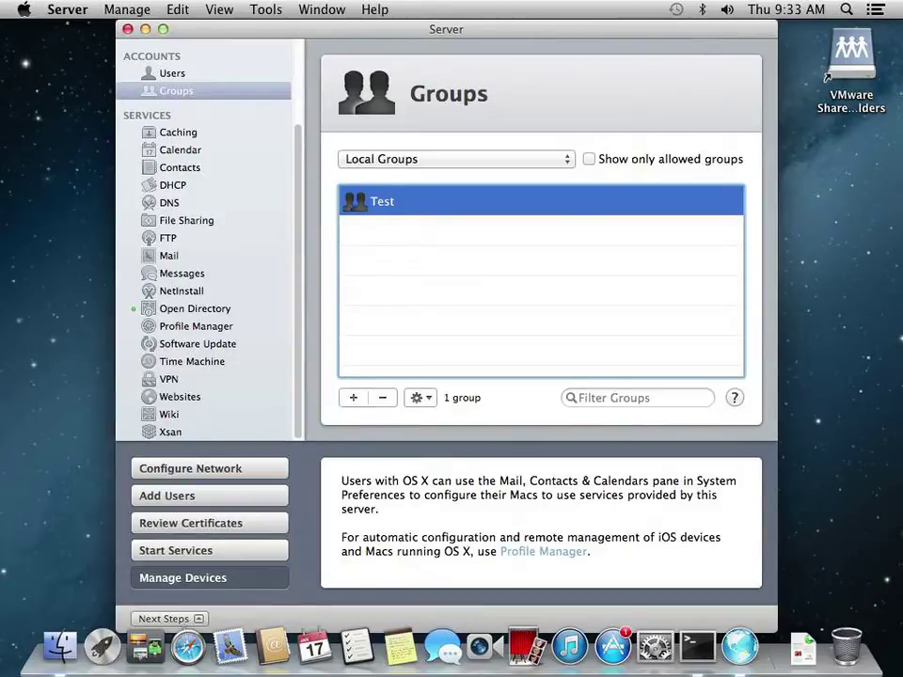
left_click(385, 165)
left_click(381, 159)
left_click(229, 469)
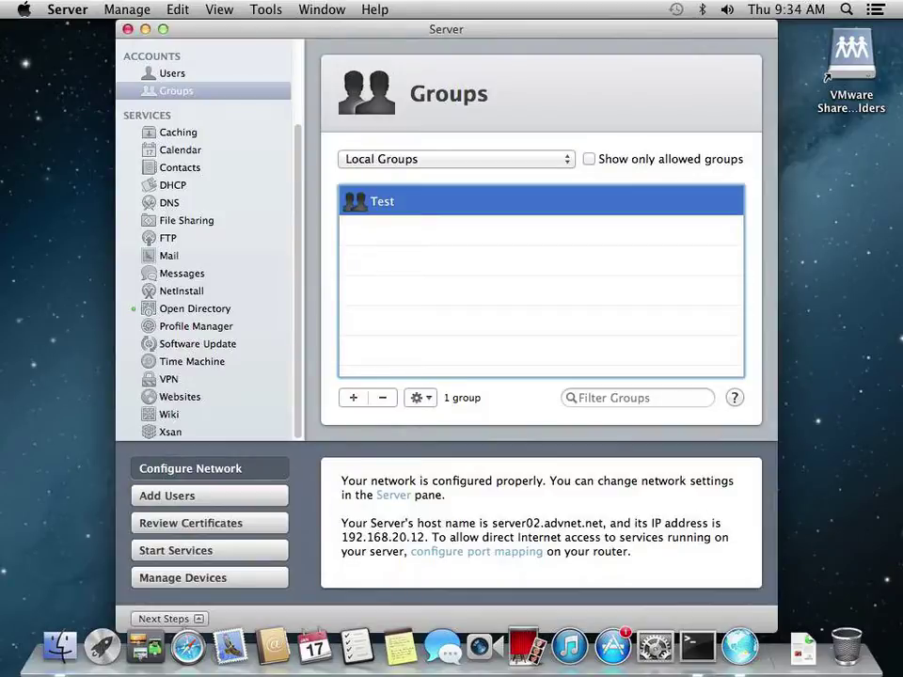
key("F12")
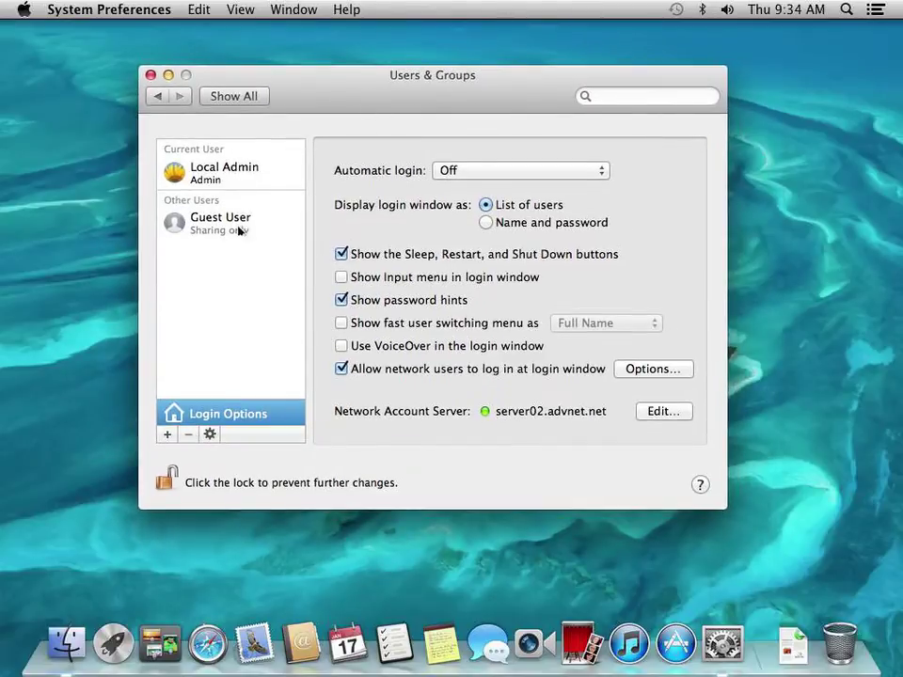
Add advnet.net as a new domain in the network account servers list
left_click(657, 414)
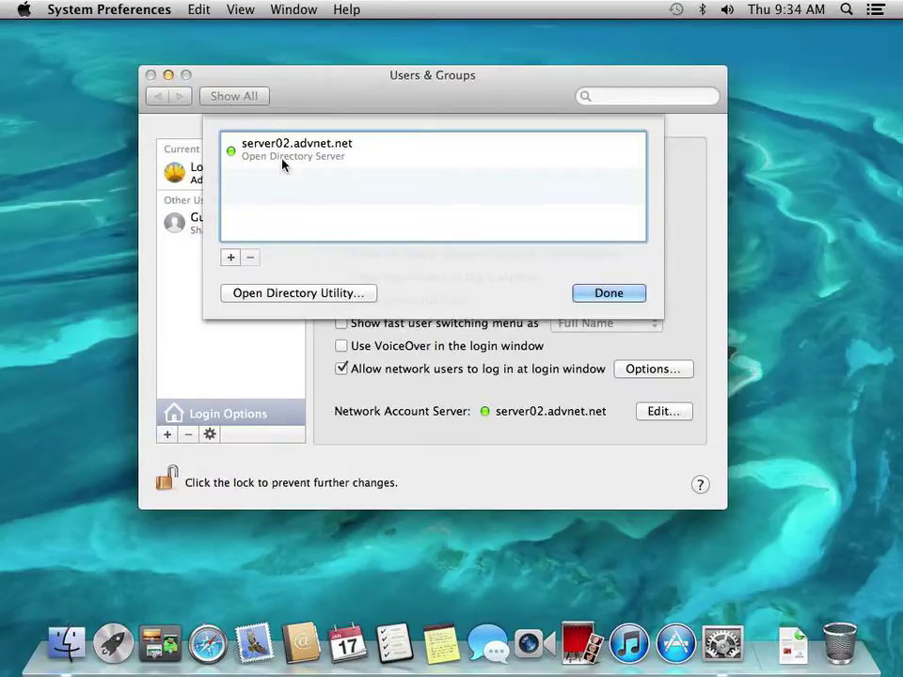
left_click(231, 256)
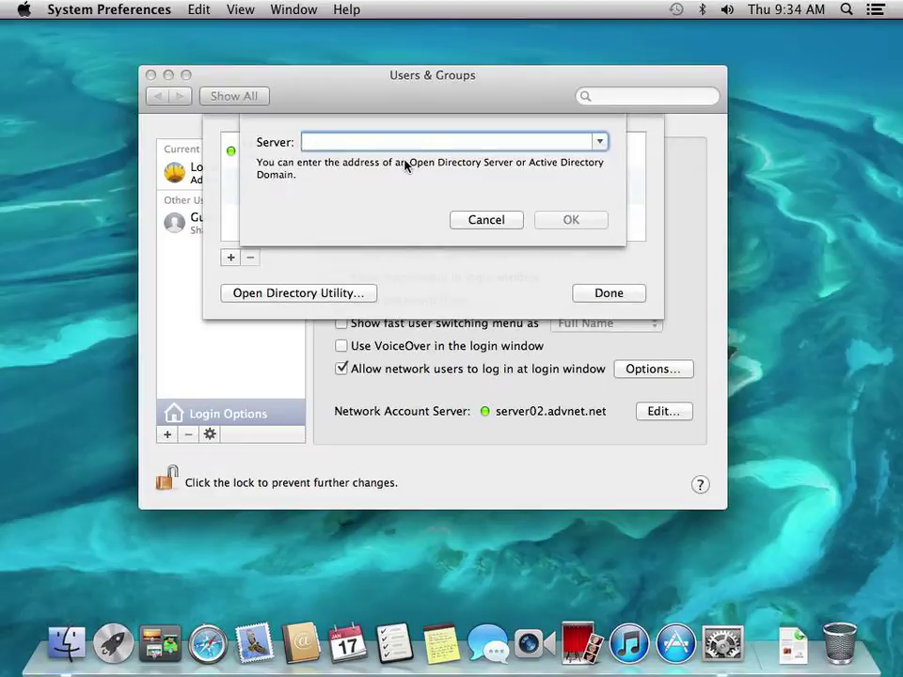
type("advnet")
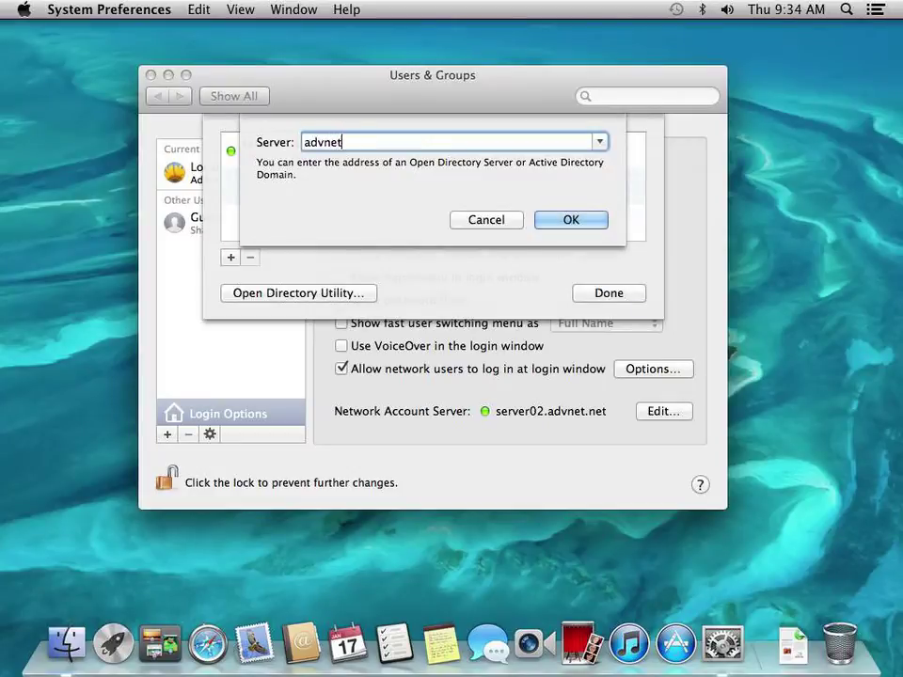
type(".net")
key("Return")
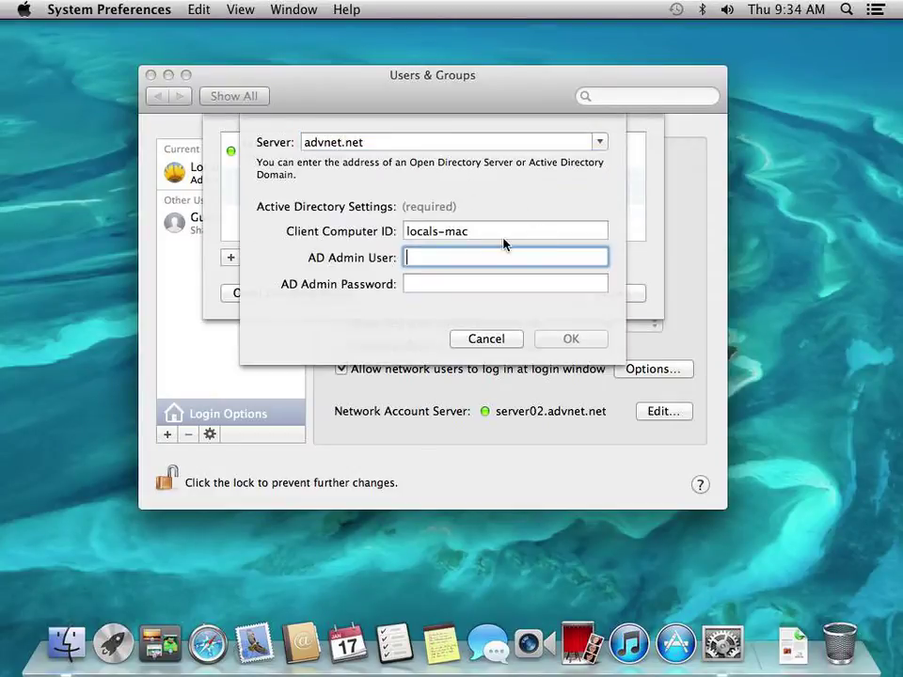
Set client computer ID MacWKS001, enter administrator credentials, and attempt the domain join
triple_click(476, 234)
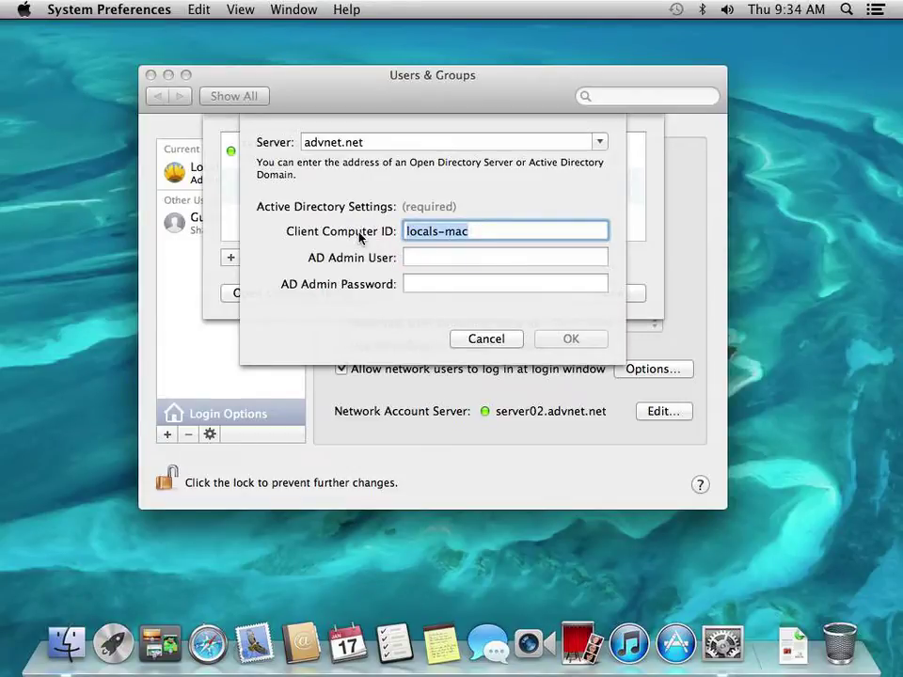
type("M")
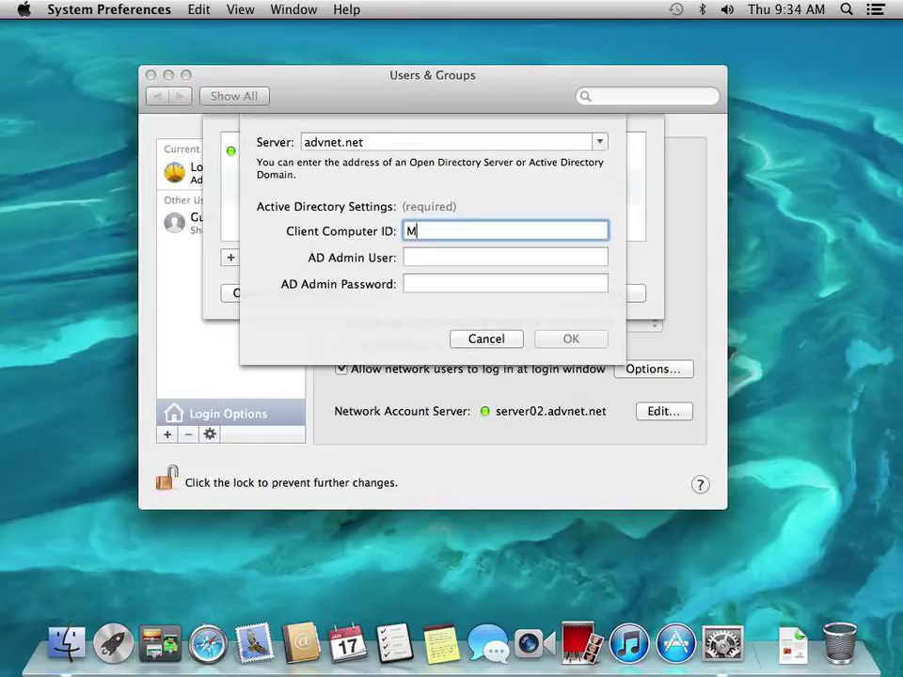
type("acWKS001")
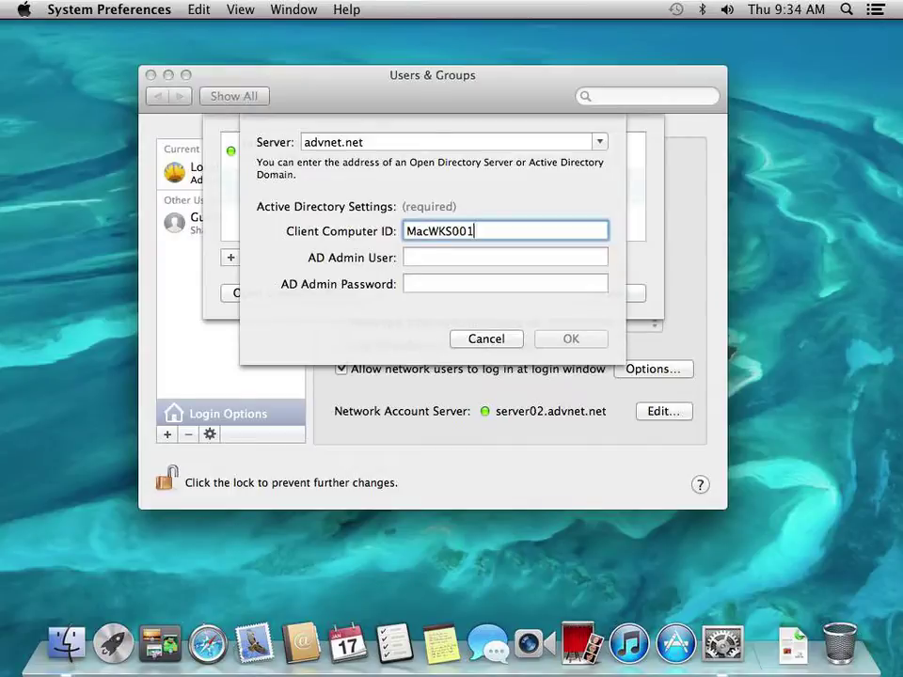
key("Tab")
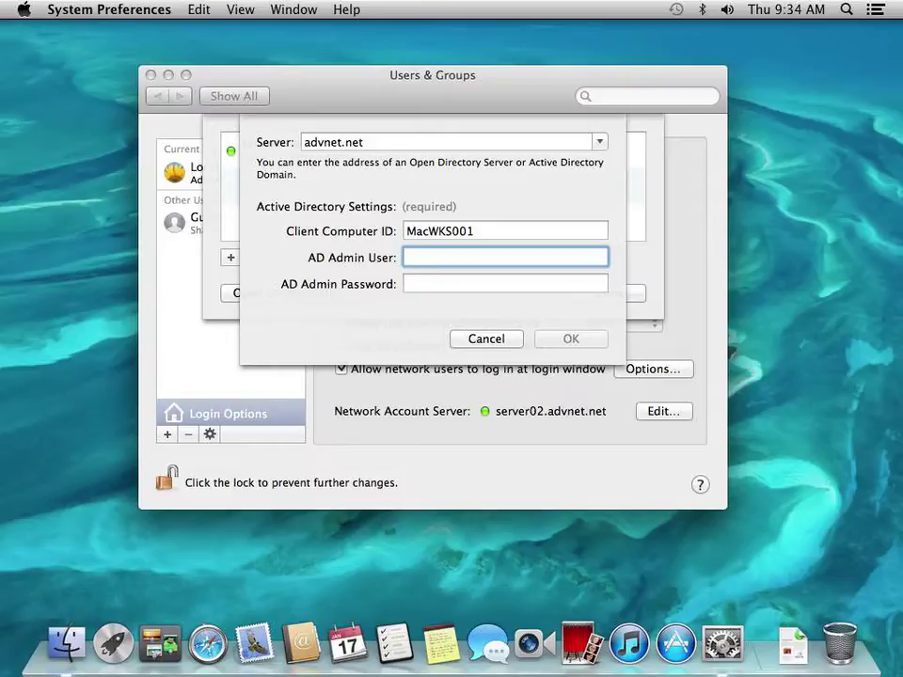
type("administrator")
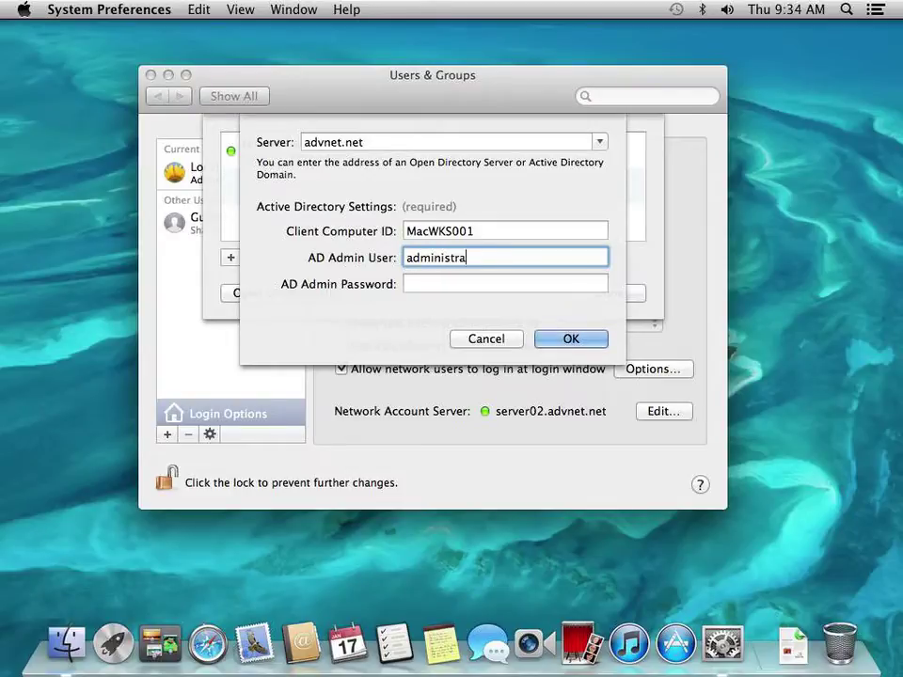
key("Tab")
type("•••••••")
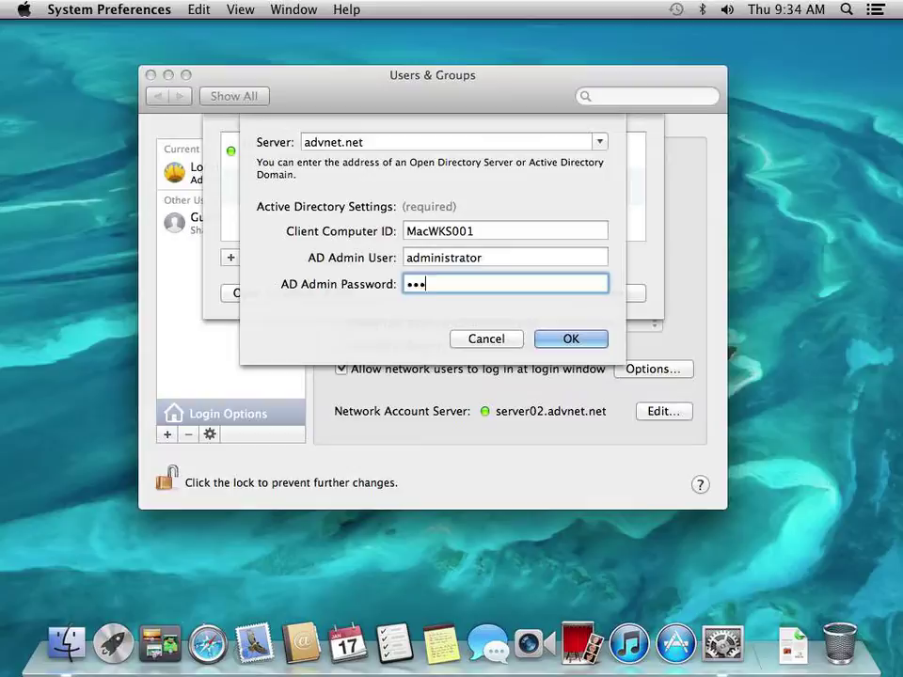
type("•••••")
left_click(571, 338)
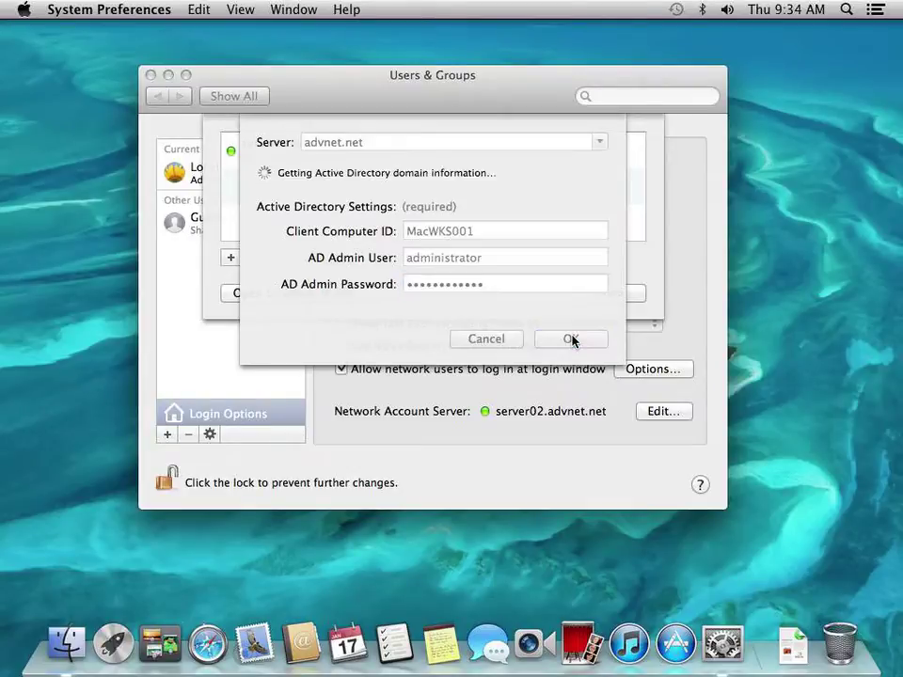
Replace the rejected admin password and retry joining advnet.net
left_click(504, 284)
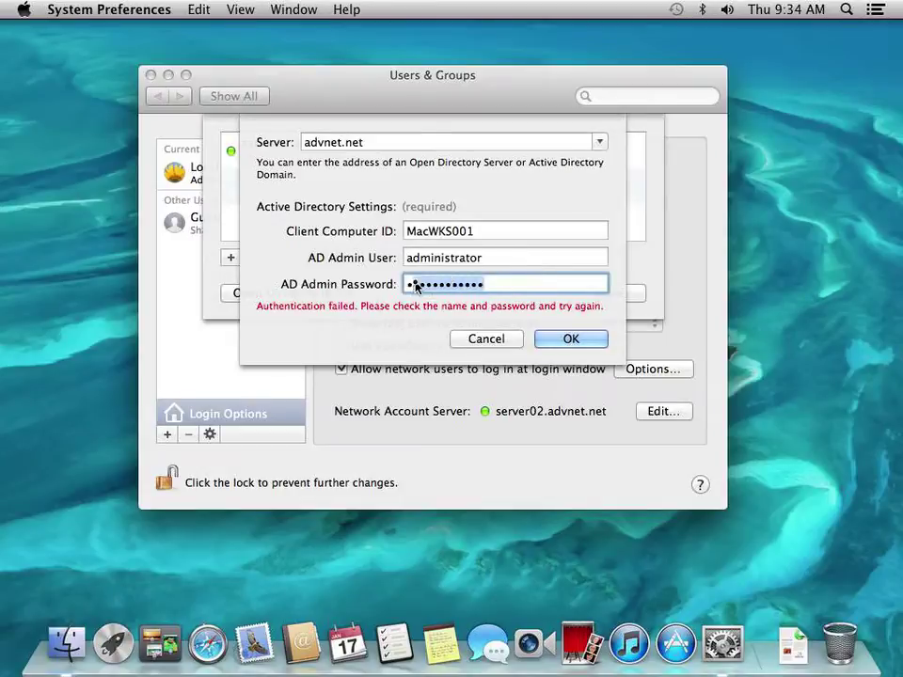
left_click_drag(420, 284, 479, 290)
type("••••••••••")
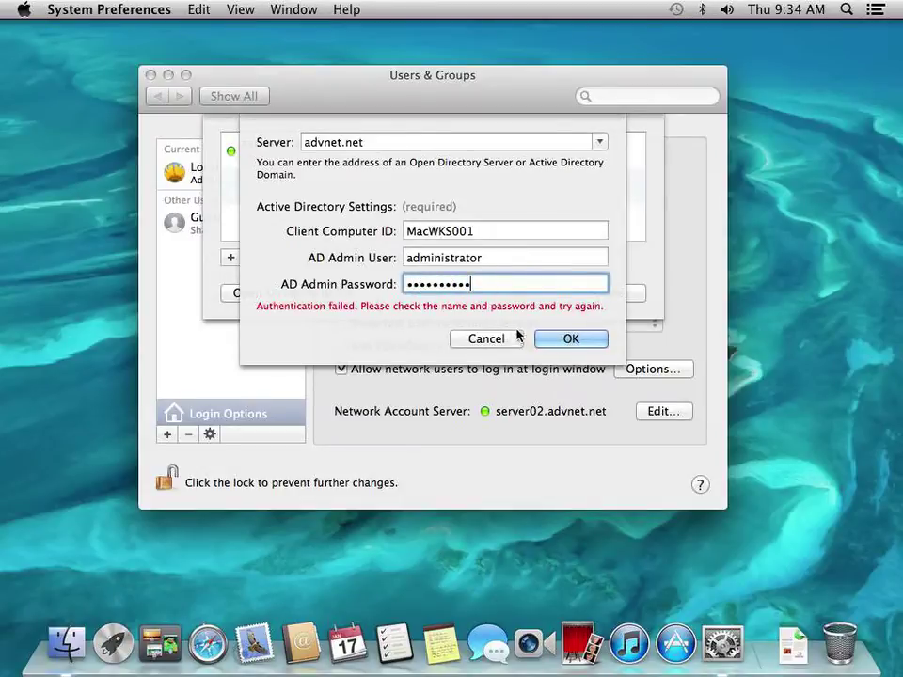
left_click(557, 337)
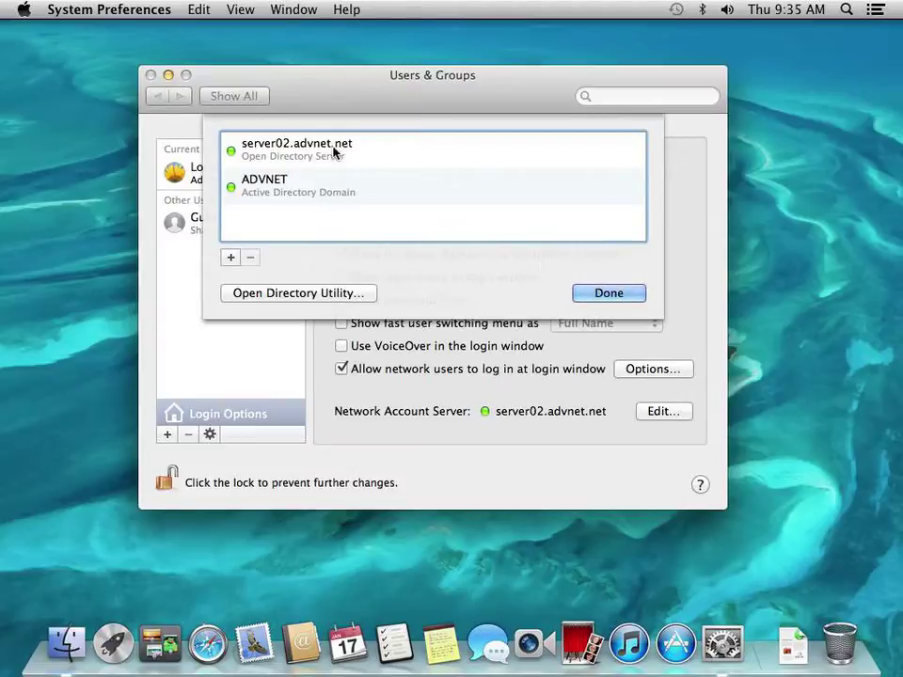
Close the server list now including ADVNET and keep all network users allowed to log in
left_click(599, 294)
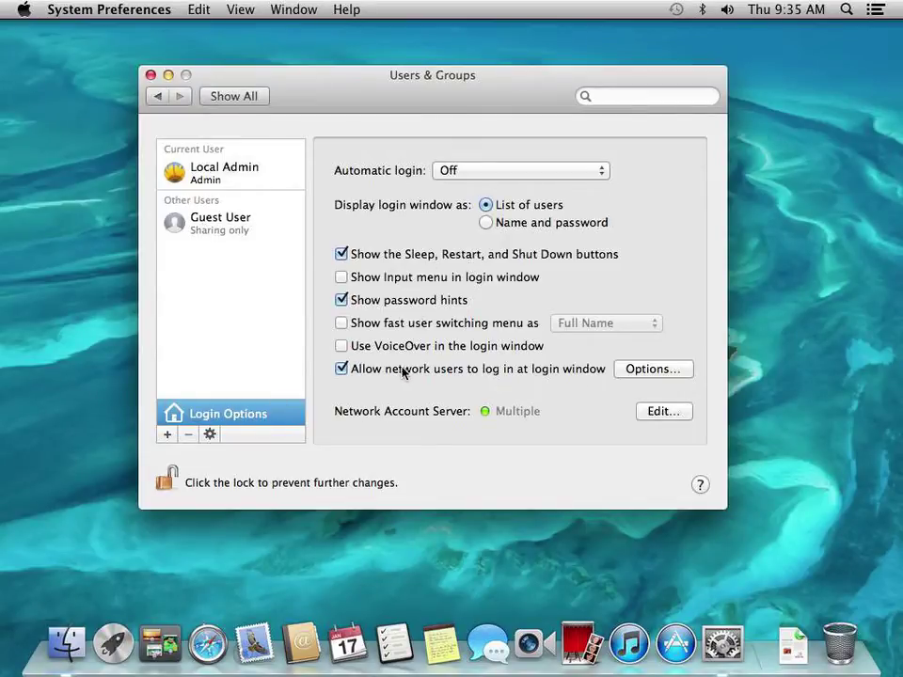
left_click(647, 370)
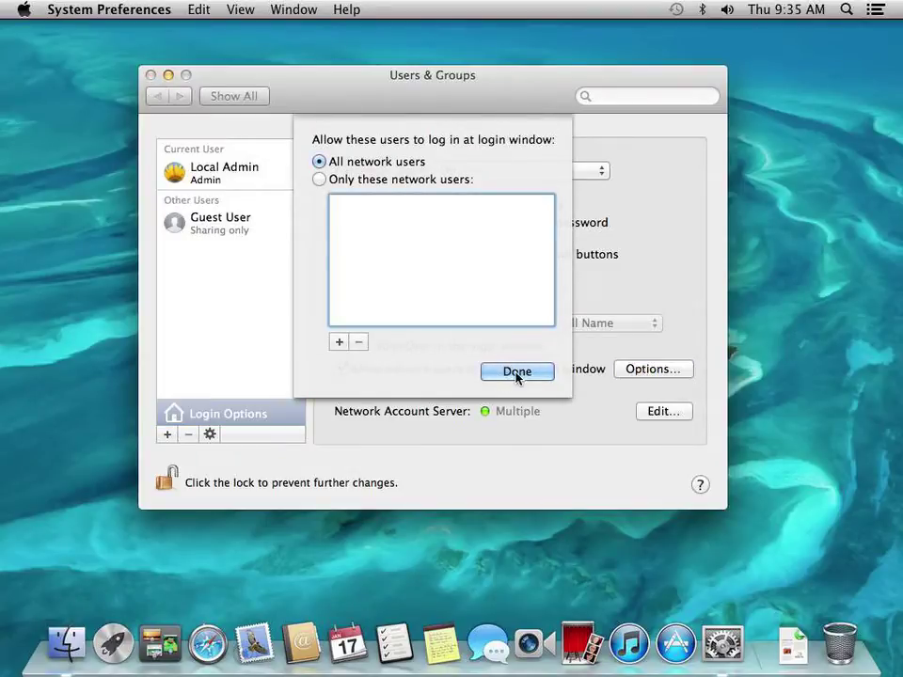
left_click(517, 373)
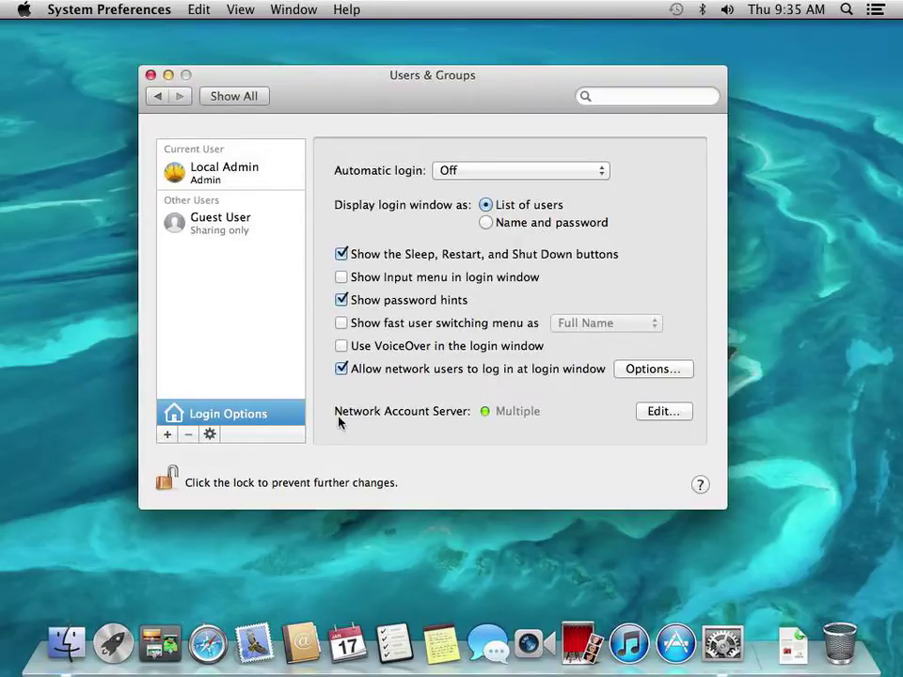
Close System Preferences and log out the local admin without reopening windows
left_click(249, 96)
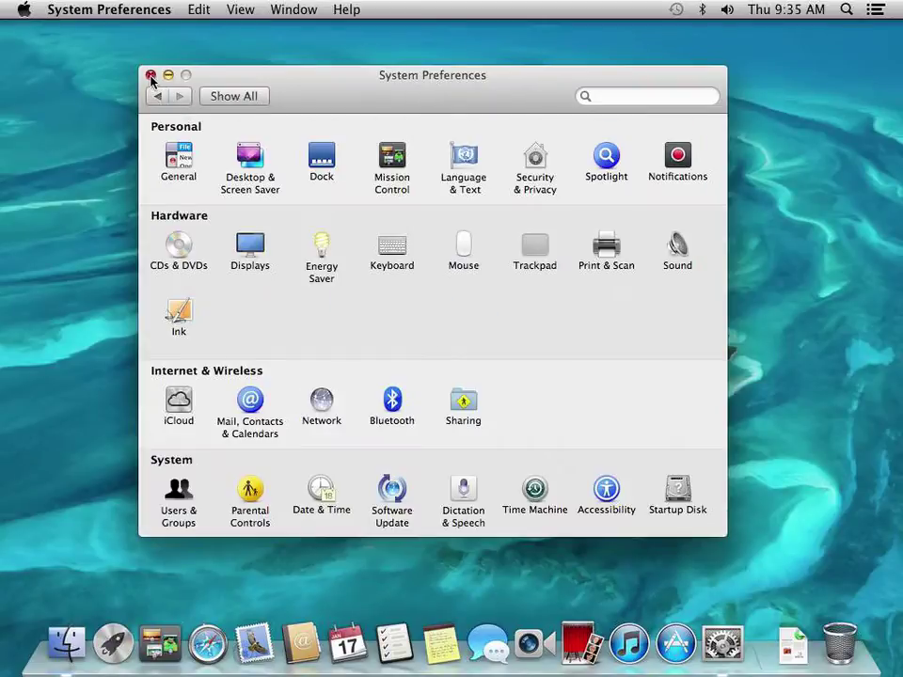
left_click(150, 74)
left_click(28, 11)
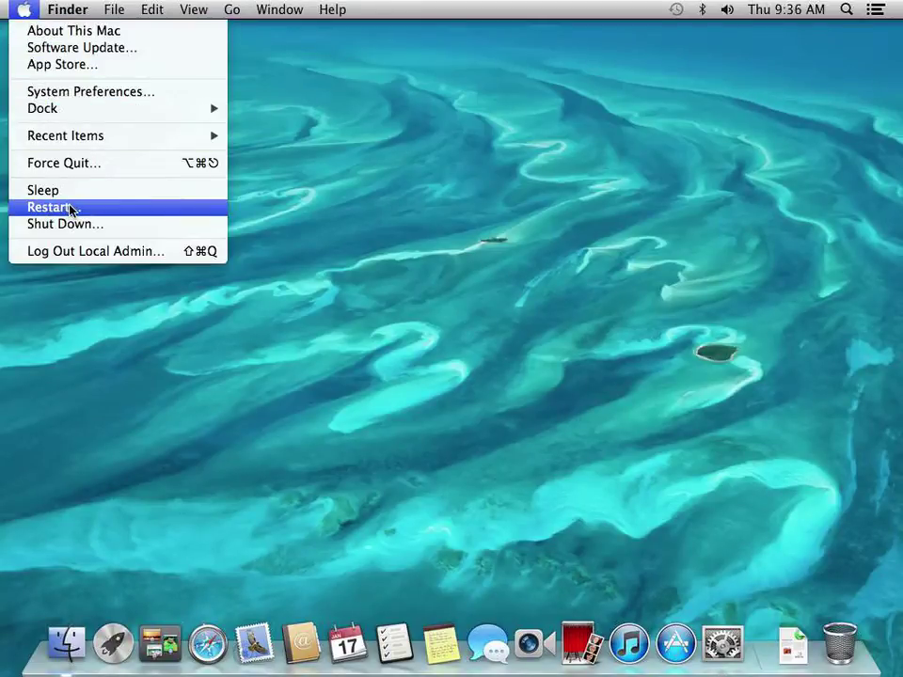
left_click(74, 252)
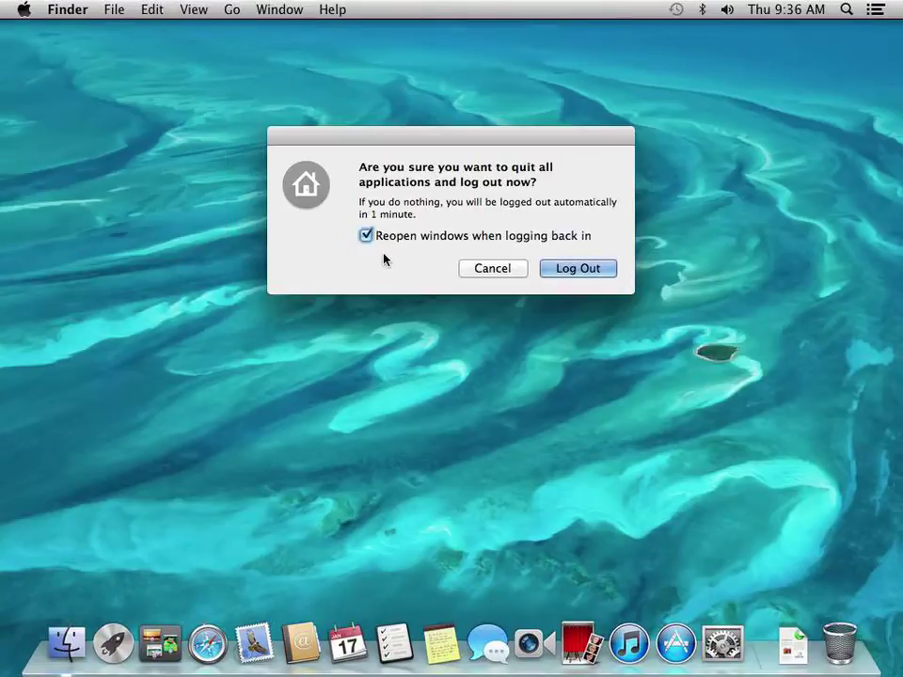
left_click(504, 237)
left_click(577, 268)
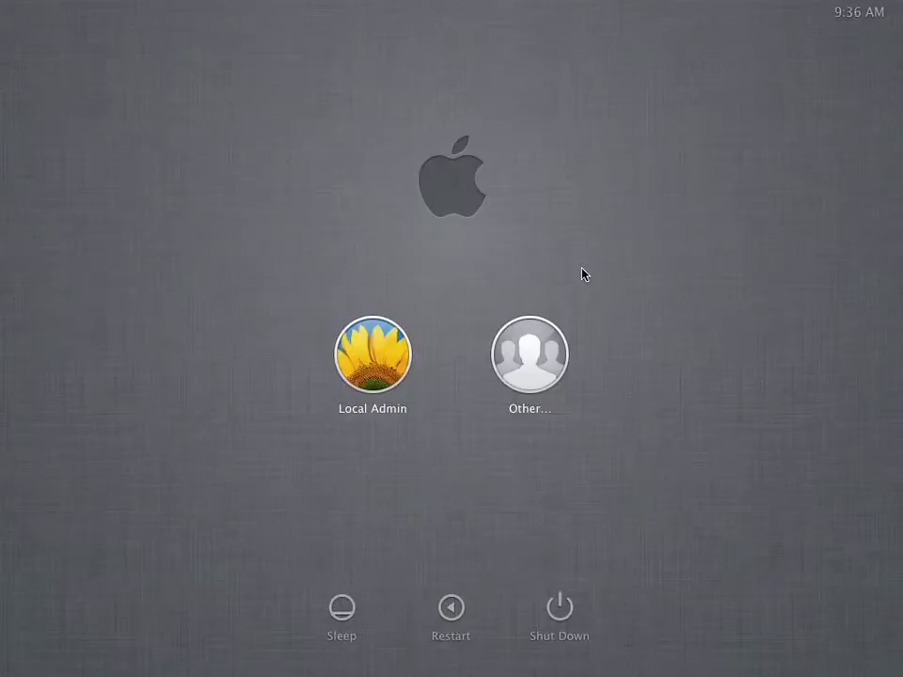
Sign in via Other… with the domain user's name and password
left_click(529, 355)
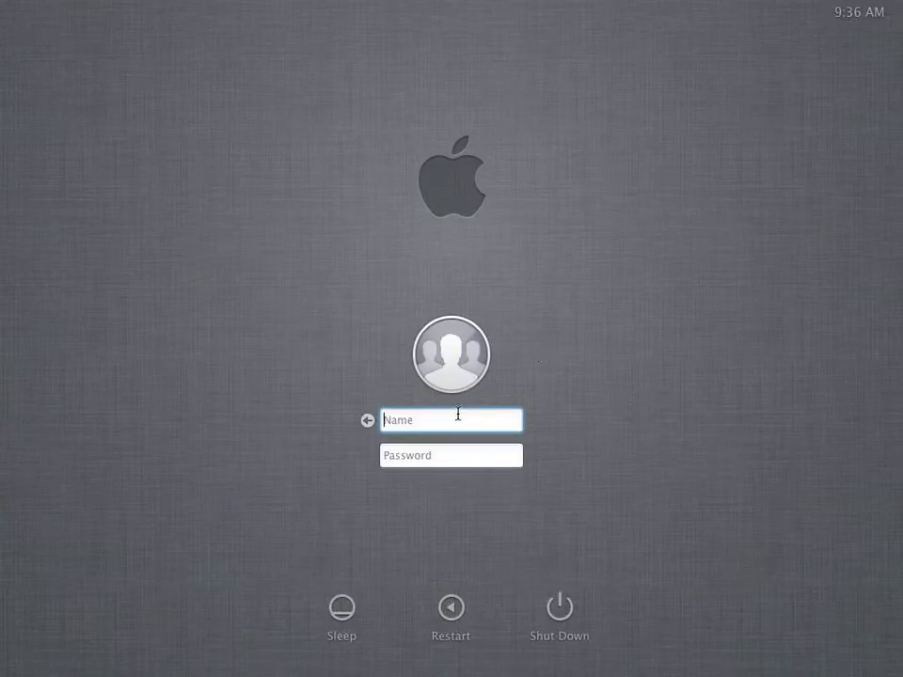
key("Tab")
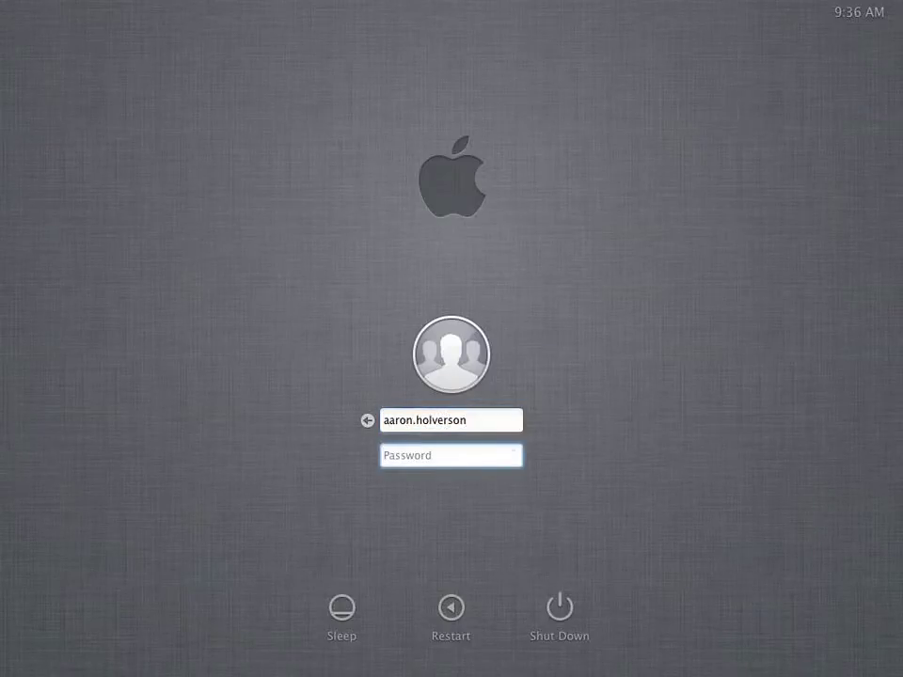
type("••••••••")
key("Return")
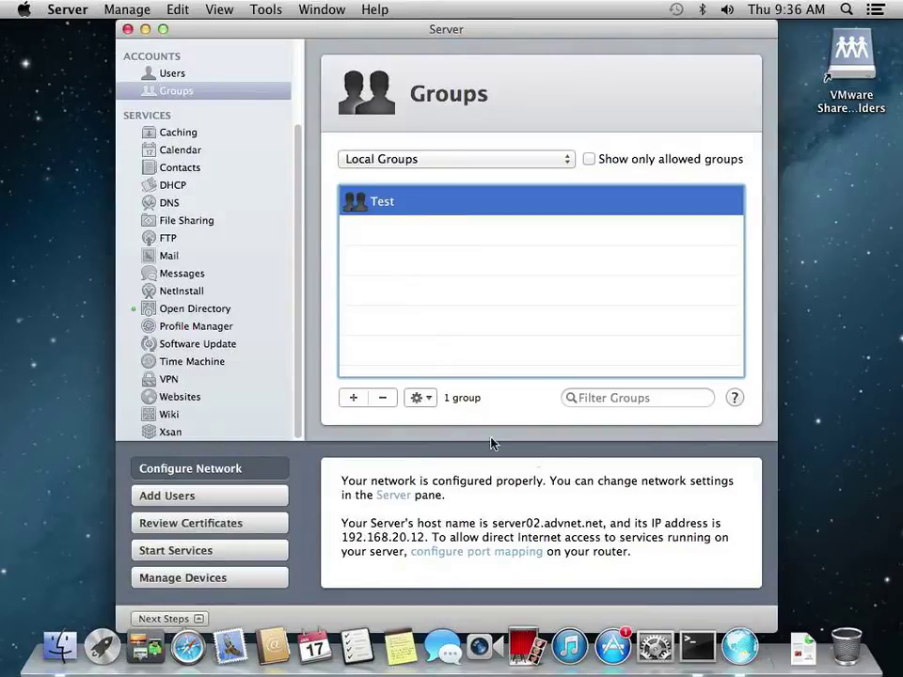
In Users, switch the list between Local Users and Local Network Users, leaving local network users shown
left_click(156, 73)
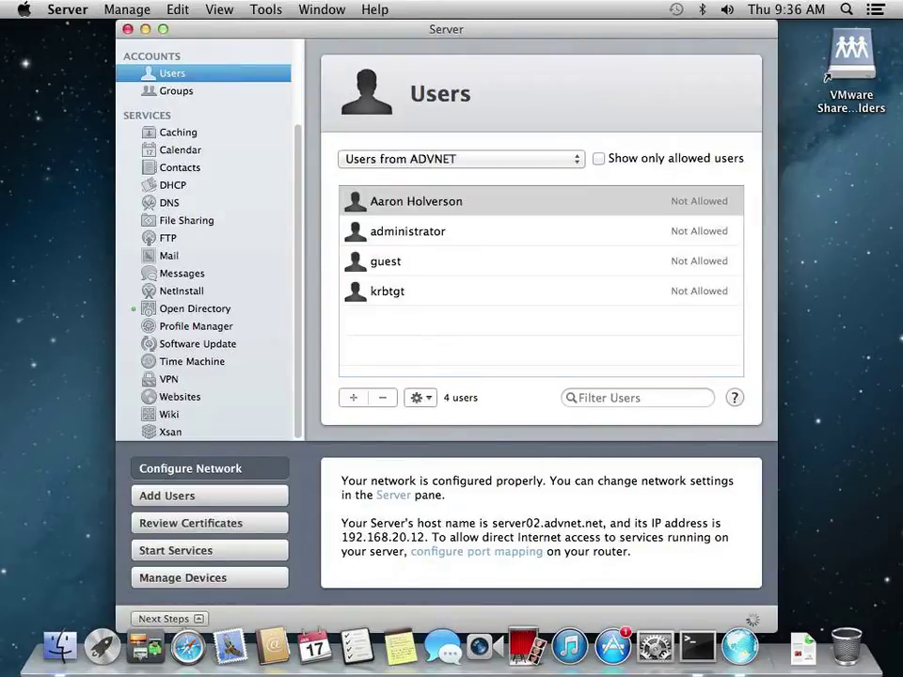
left_click(428, 169)
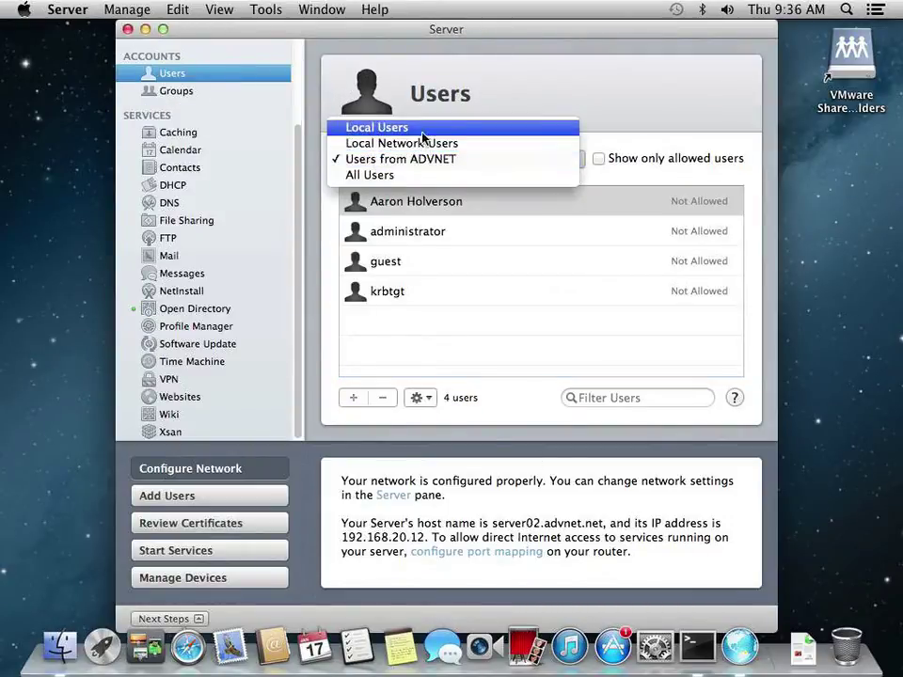
left_click(422, 136)
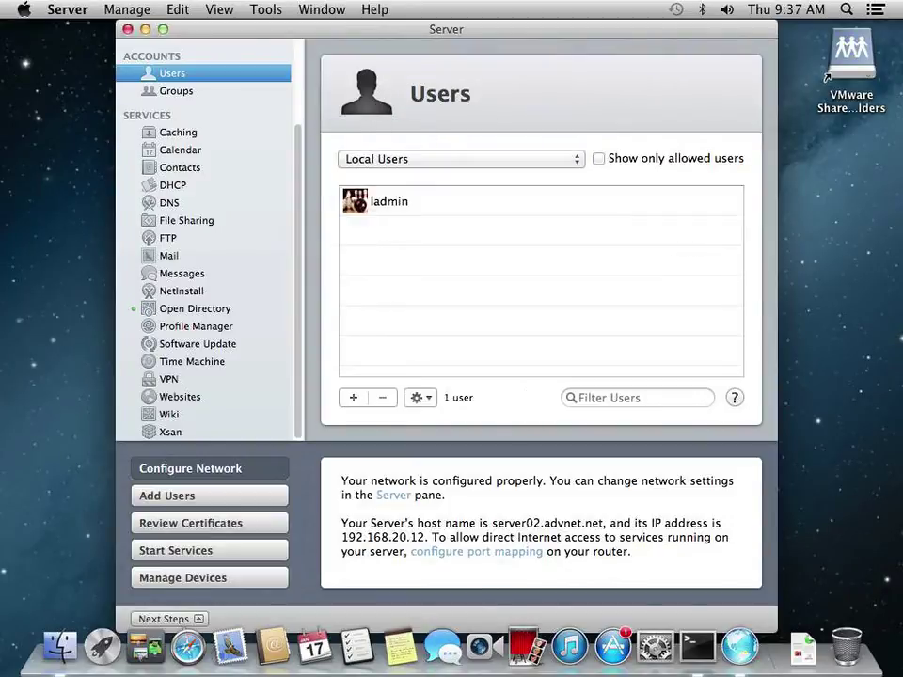
left_click(421, 160)
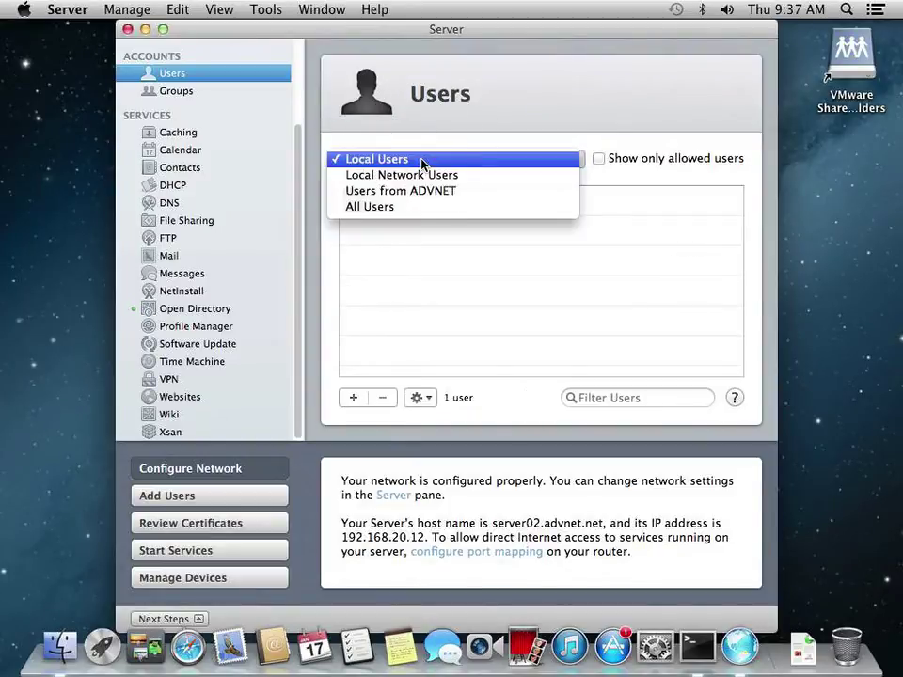
left_click(422, 175)
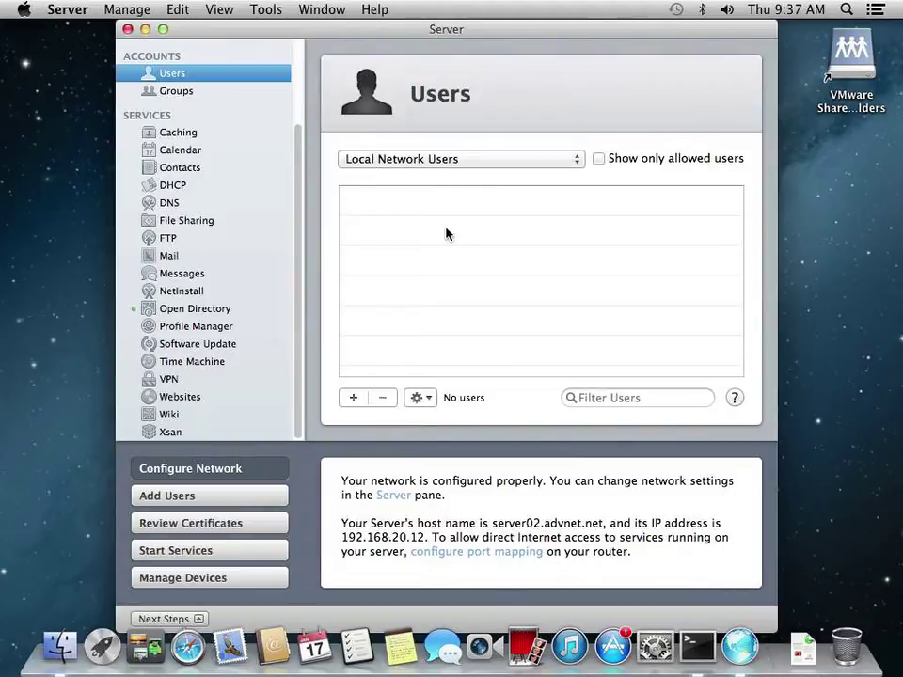
left_click(410, 164)
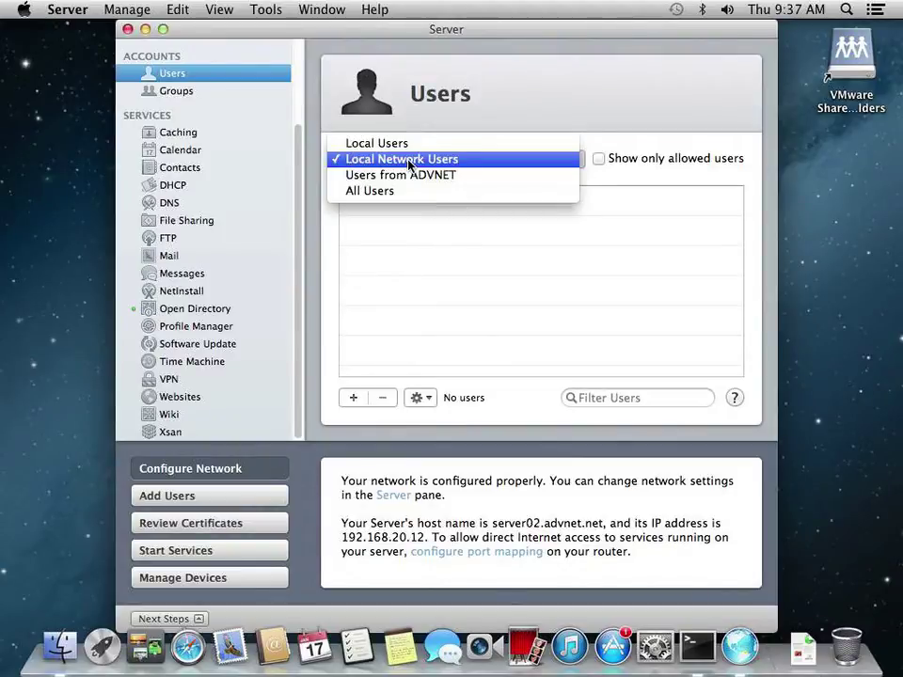
left_click(410, 164)
Show All Groups in the Groups list, revealing 20 groups including ADVNET's
left_click(183, 91)
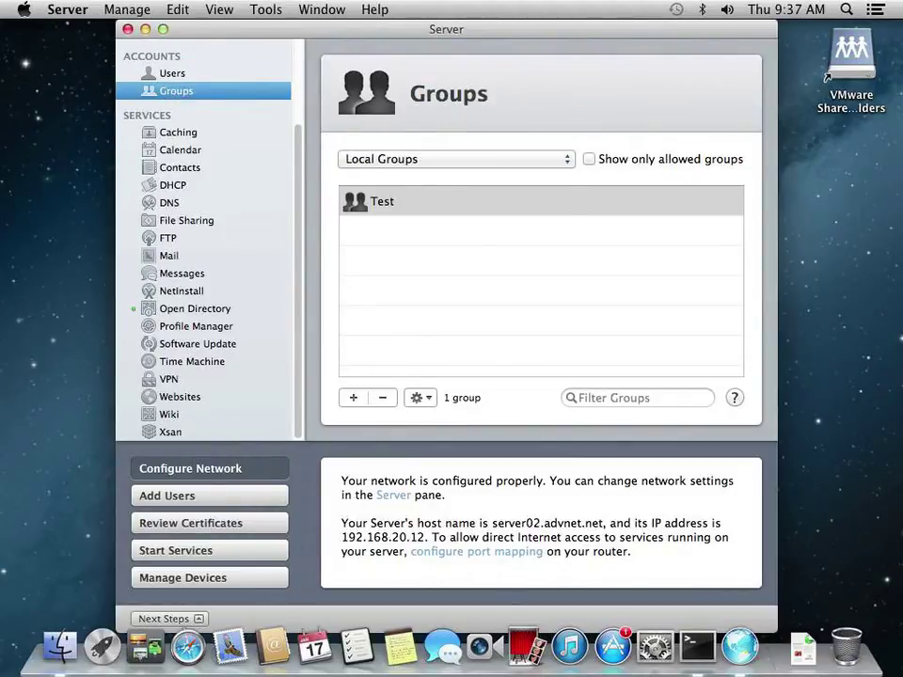
left_click(388, 159)
left_click(388, 205)
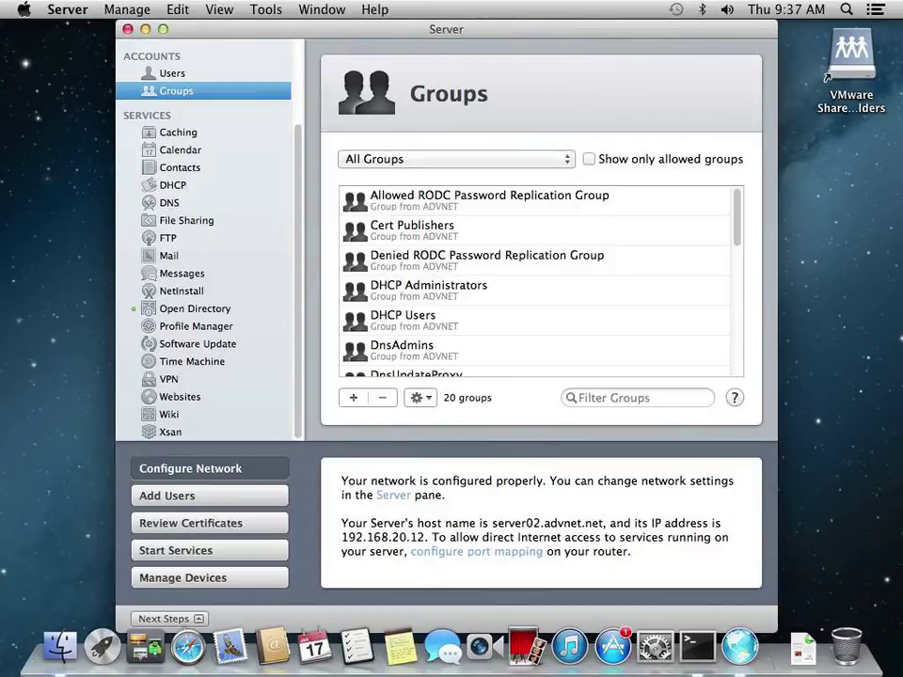
Filter Groups to Local Network Groups (Workgroup), then to Local Groups (Test)
left_click(404, 164)
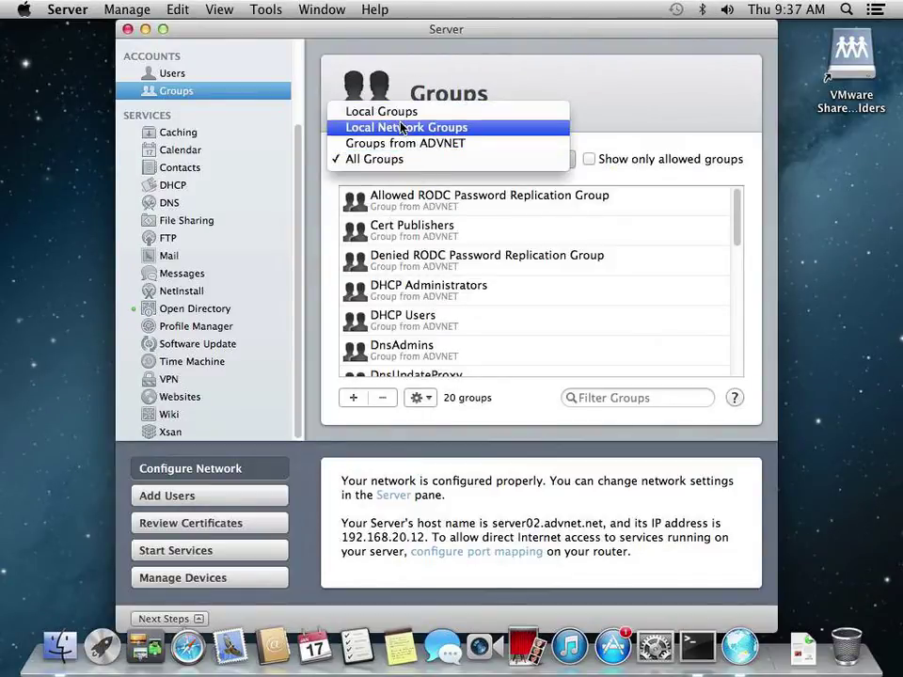
left_click(403, 128)
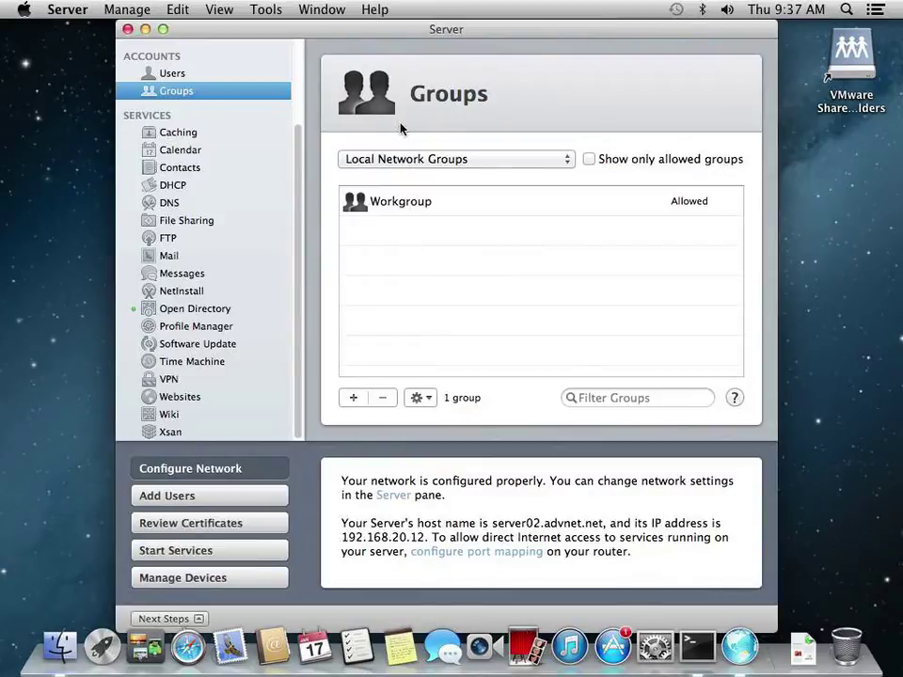
left_click(420, 204)
left_click(399, 170)
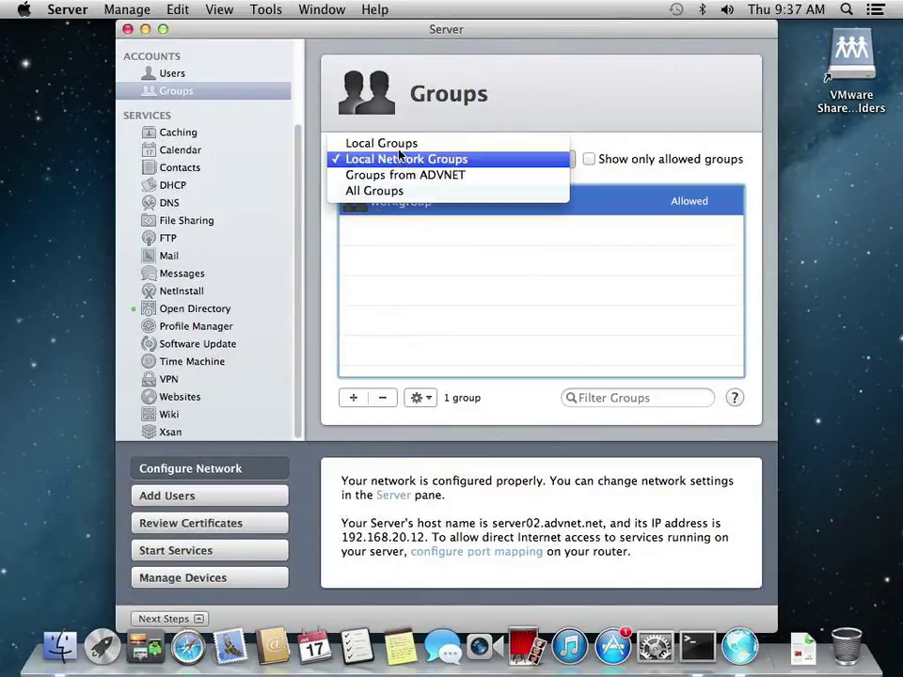
left_click(399, 142)
left_click(396, 205)
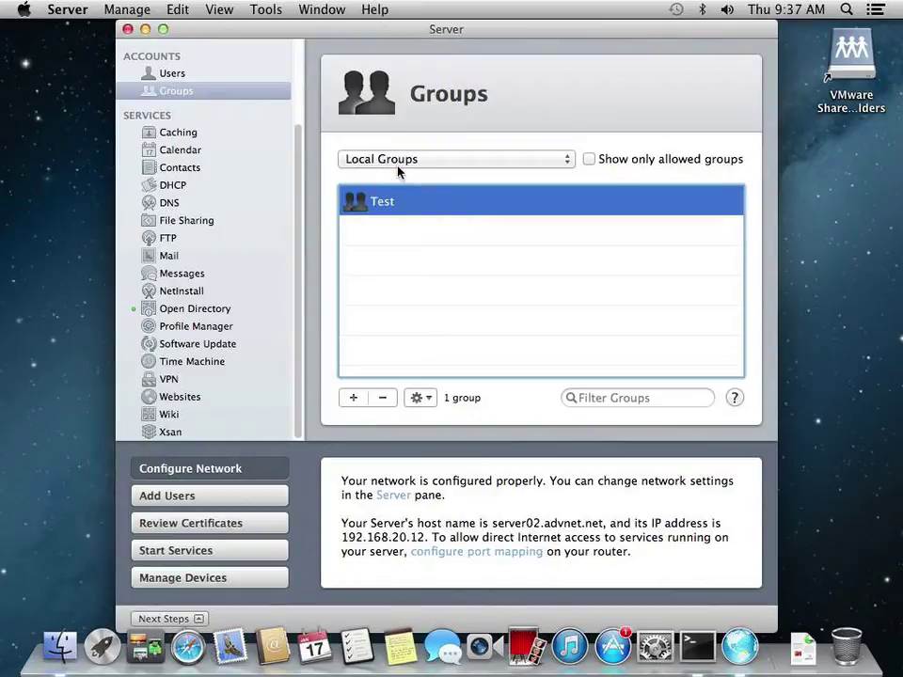
Narrow the Groups list to the 18 groups from ADVNET and scroll through them
left_click(399, 170)
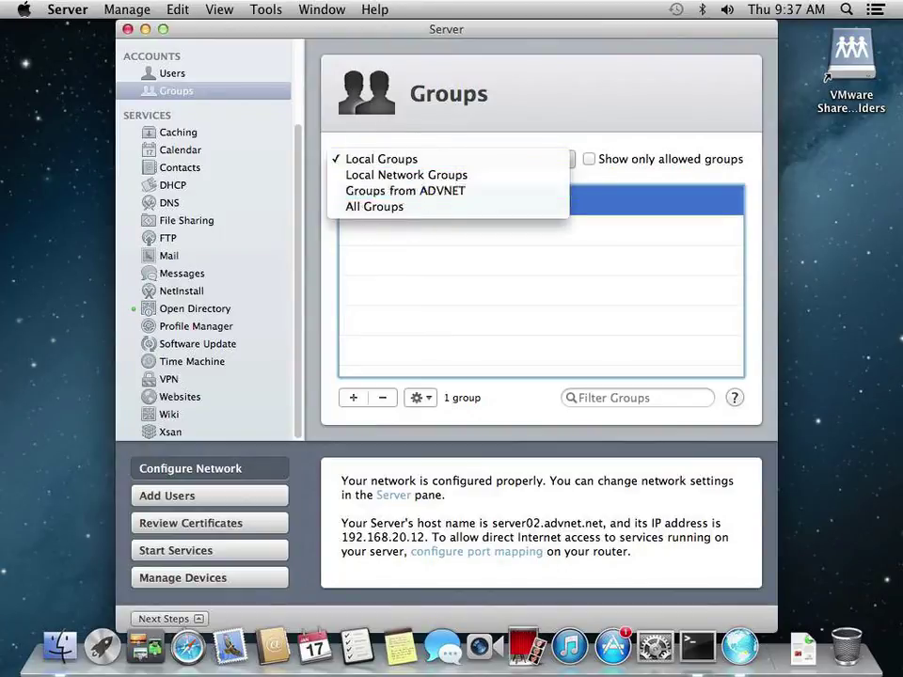
left_click(397, 191)
scroll(452, 263, "down", 10)
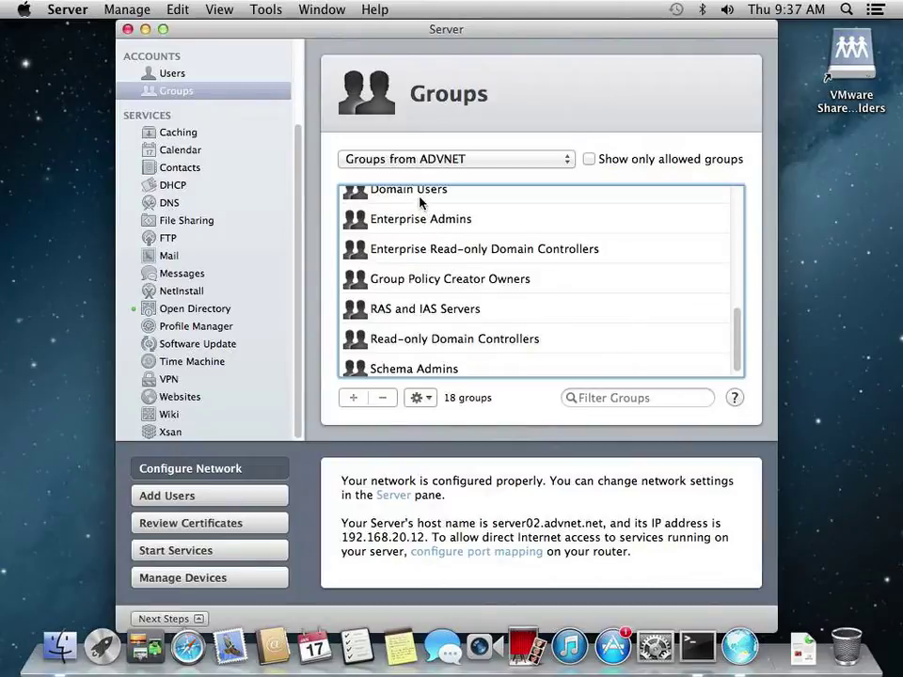
scroll(448, 320, "down", 1)
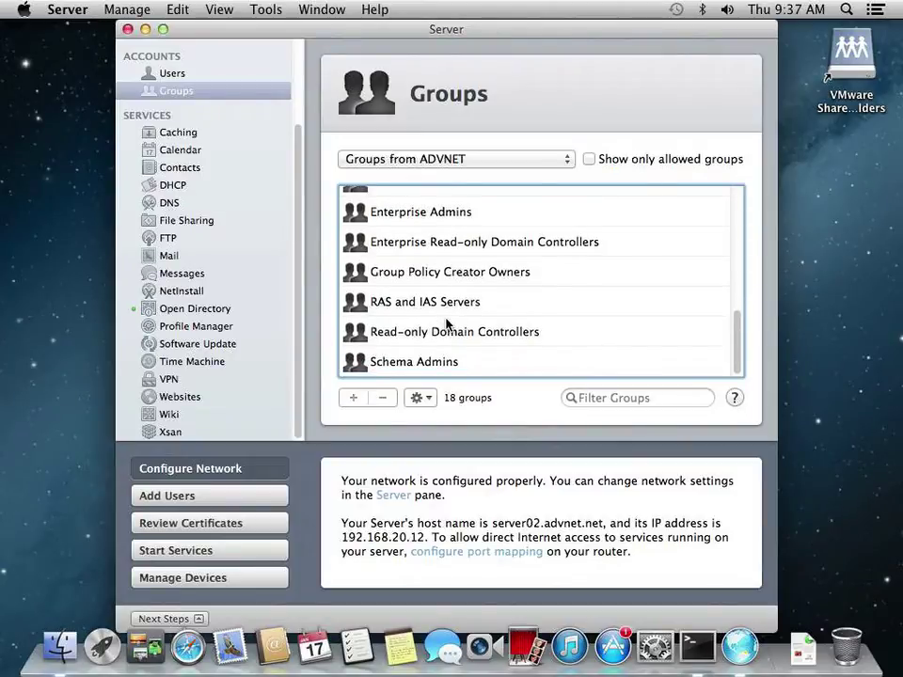
scroll(447, 322, "up", 6)
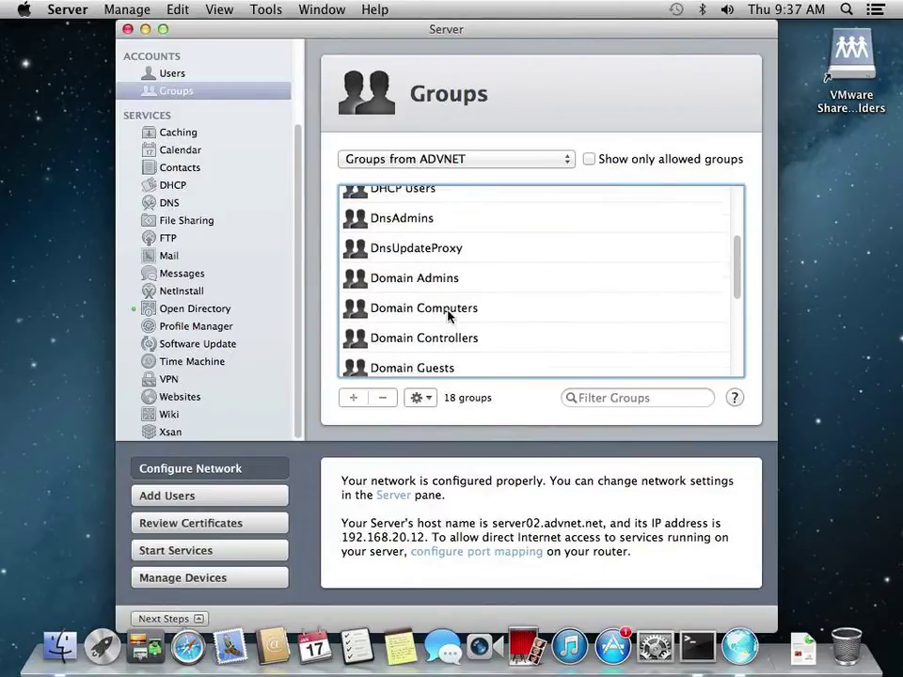
scroll(447, 317, "up", 1)
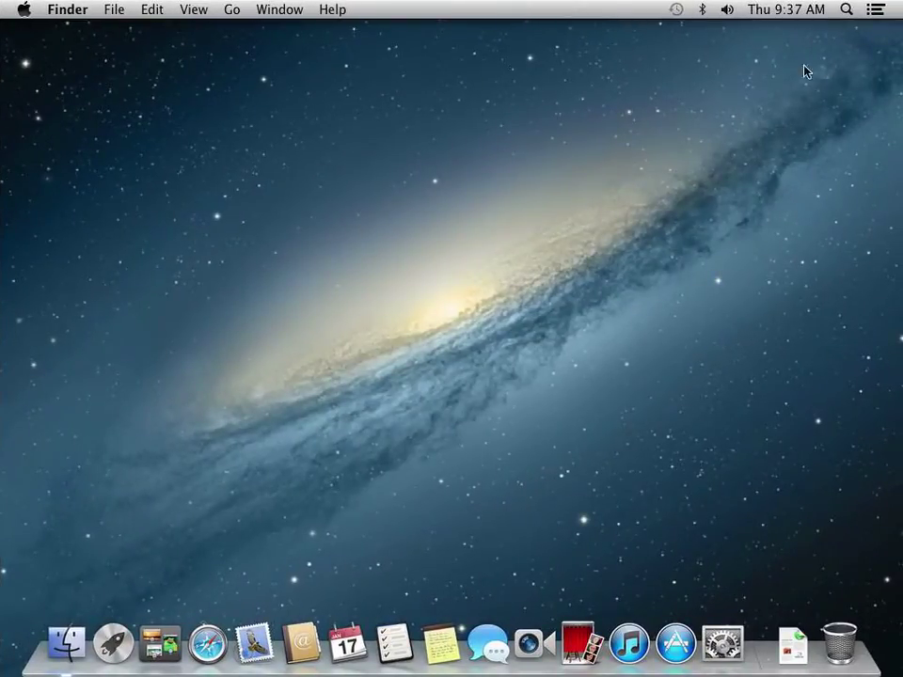
left_click(28, 15)
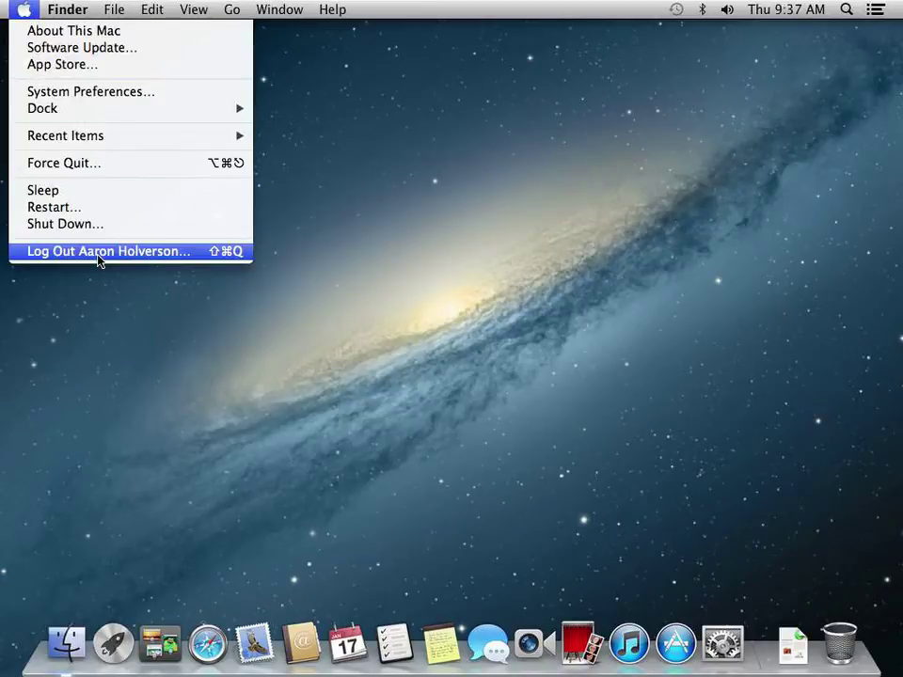
left_click(141, 299)
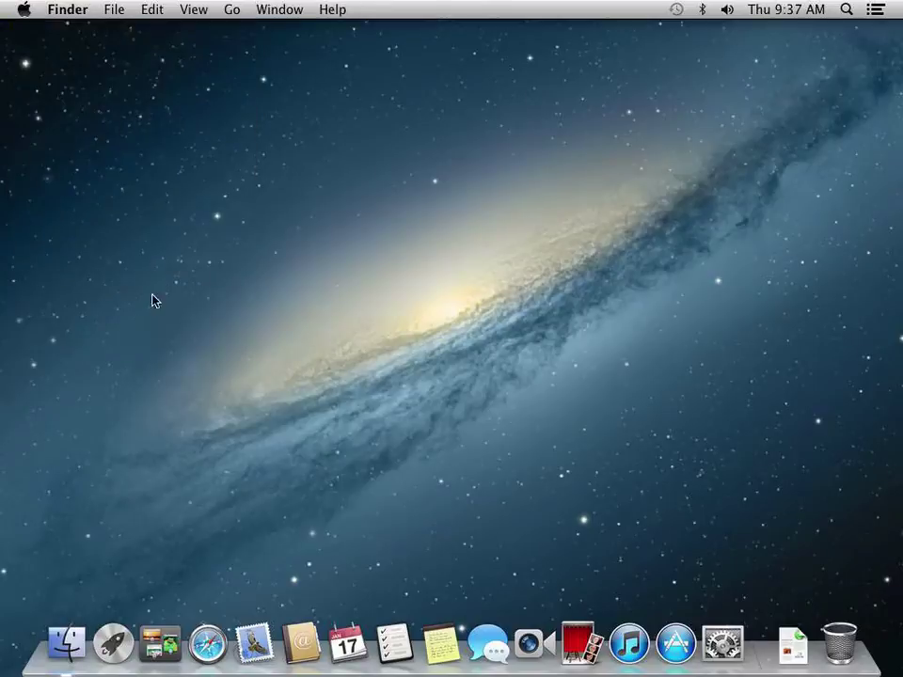
left_click(298, 11)
left_click(229, 10)
left_click(230, 11)
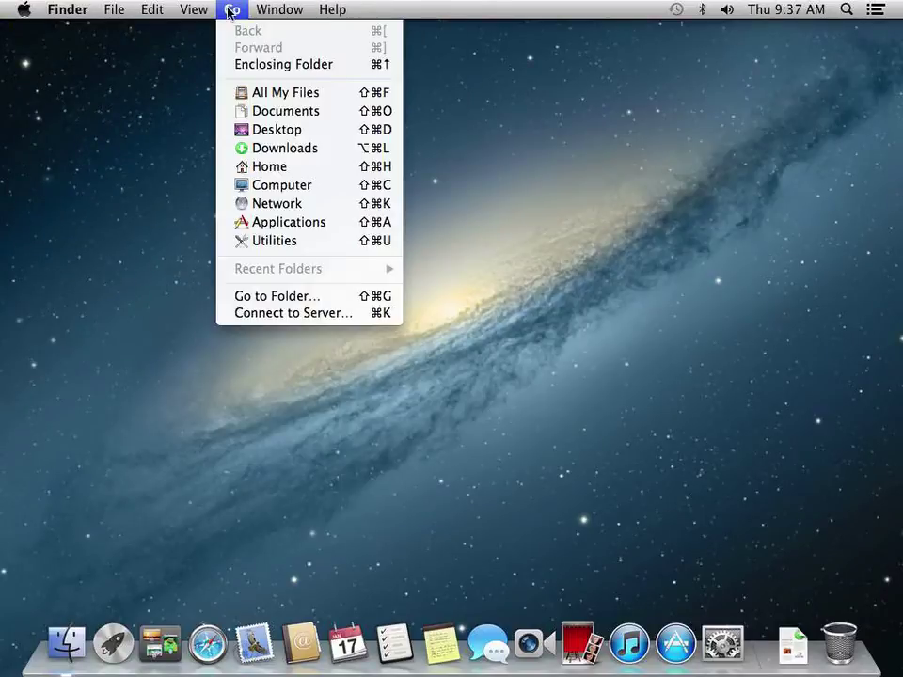
left_click(271, 296)
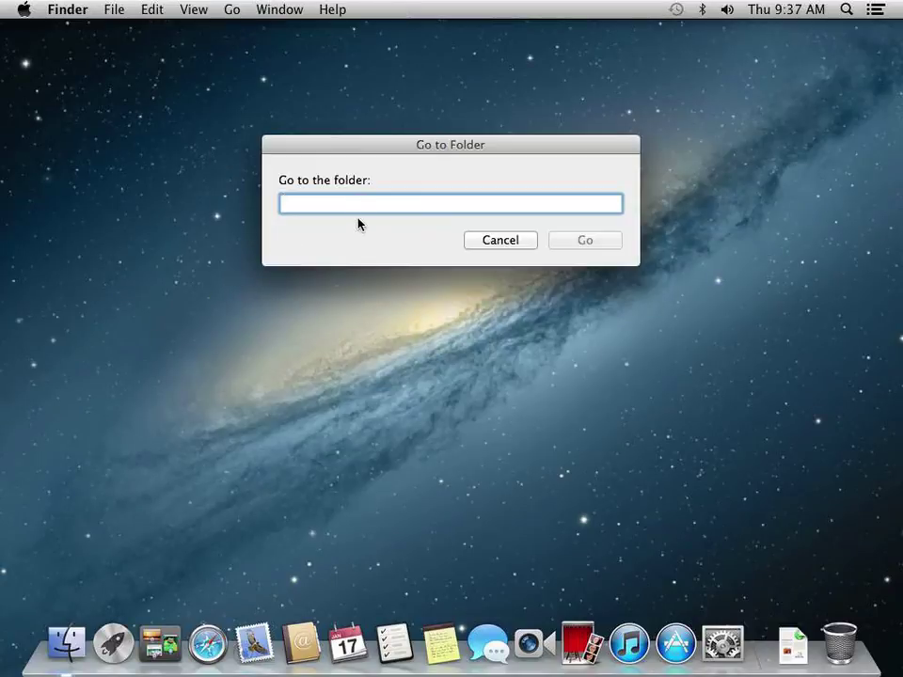
type("\\Lib")
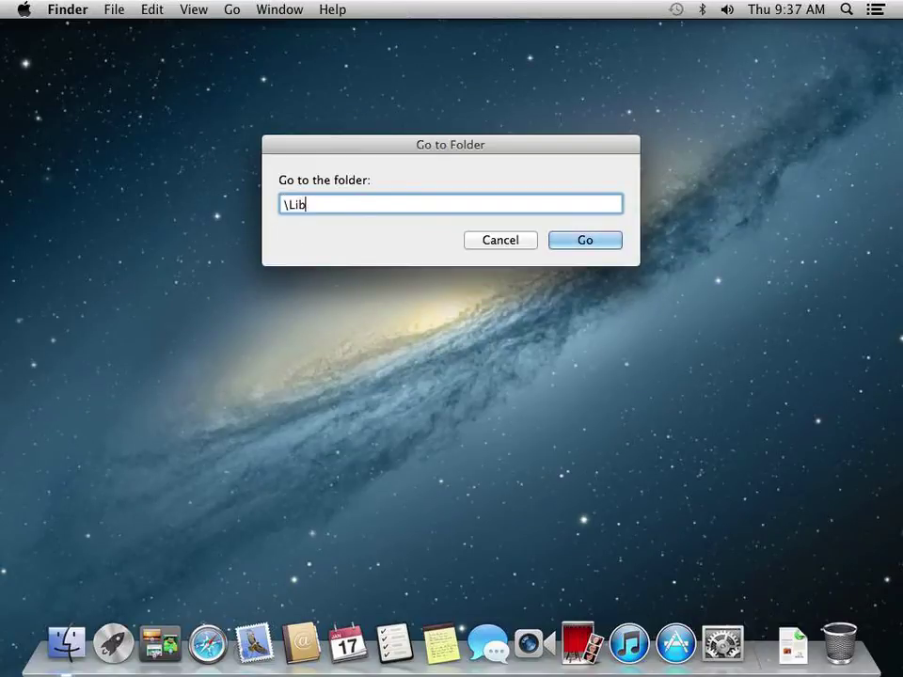
type("rary\\Core")
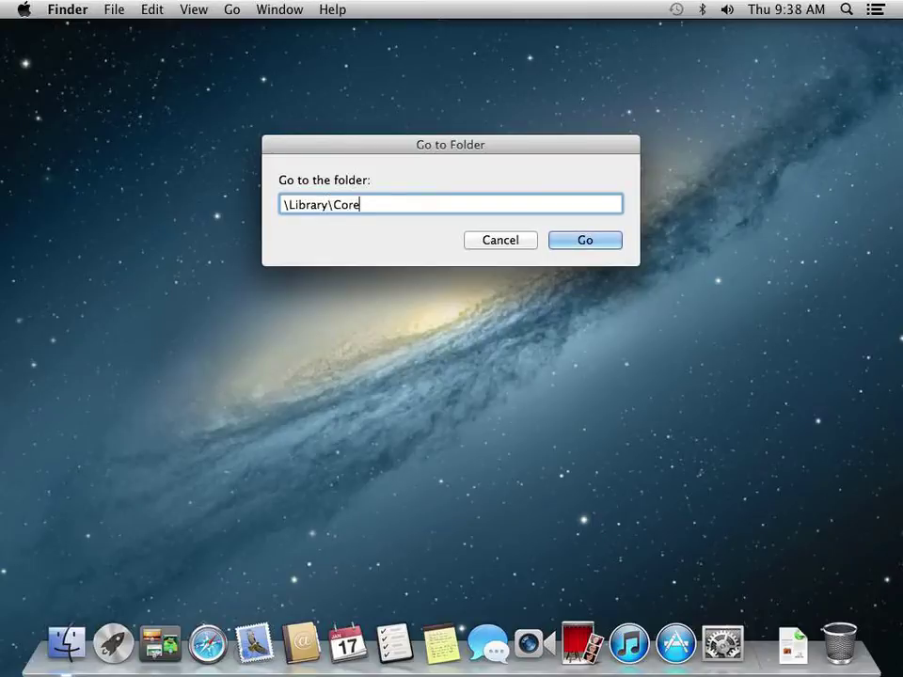
type(" Services")
key("Return")
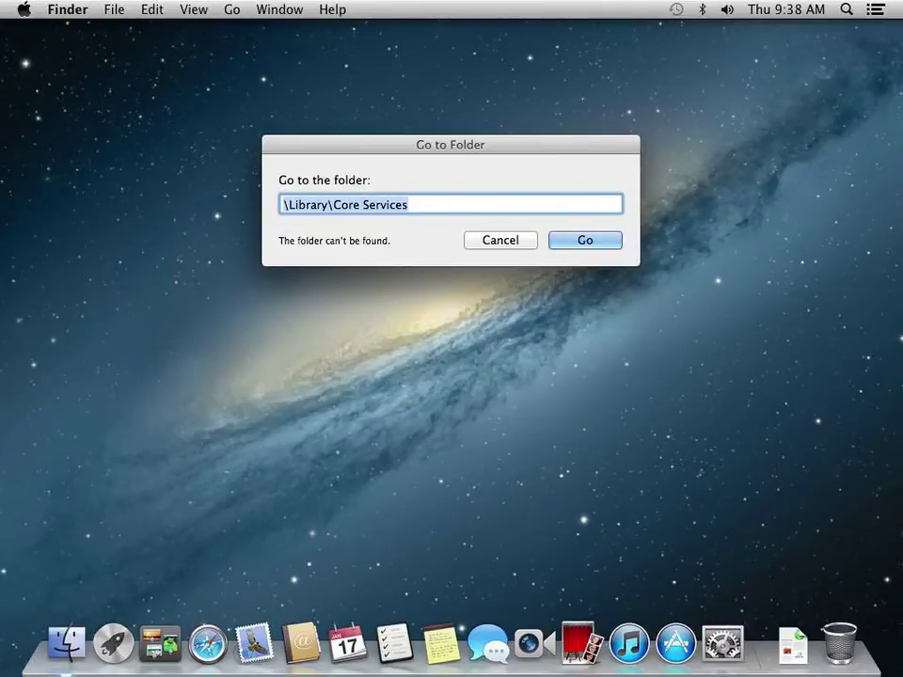
key("BackSpace")
left_click(520, 241)
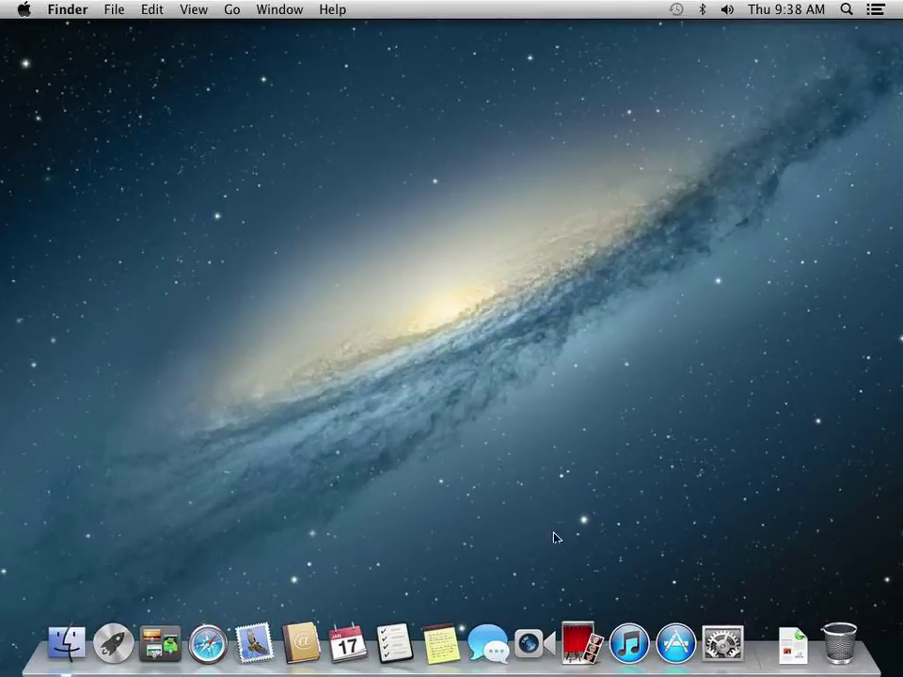
Open a Finder window and jump up the path to Macintosh HD via the Movies folder
left_click(67, 643)
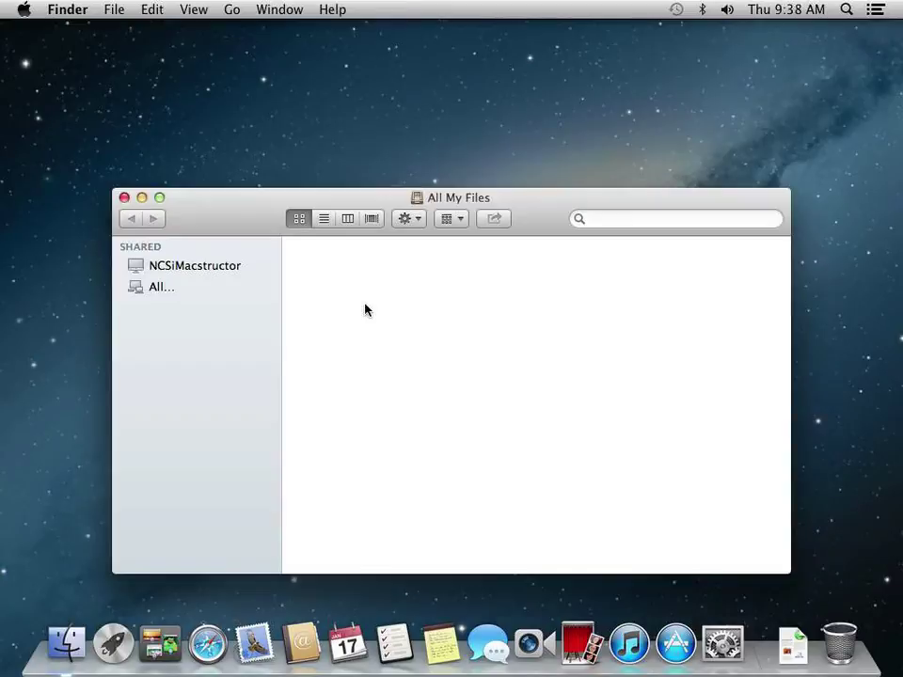
left_click(438, 205, "super")
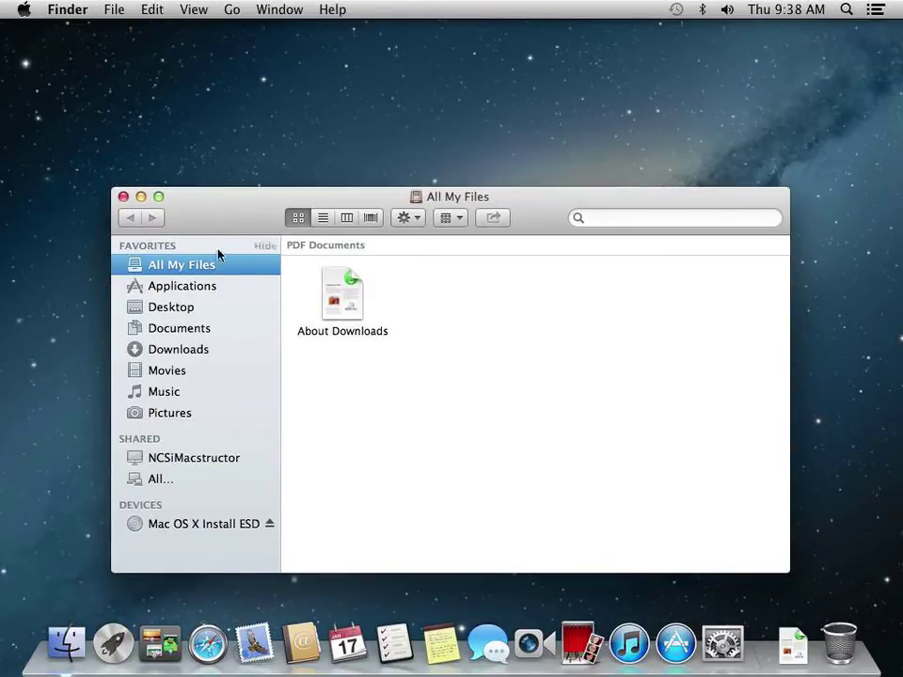
left_click(176, 372)
left_click(432, 198, "super")
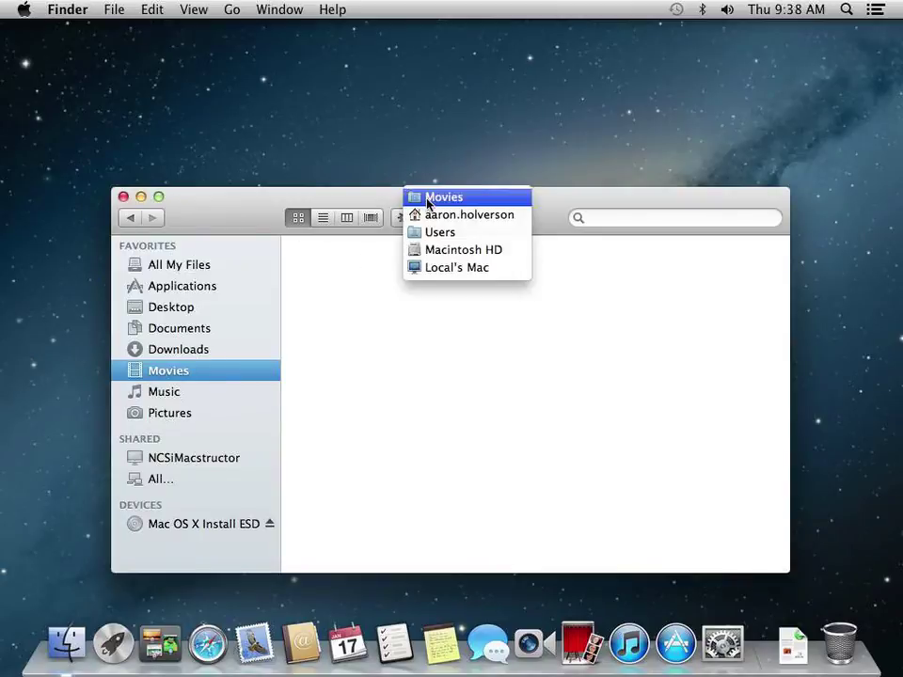
left_click(439, 249)
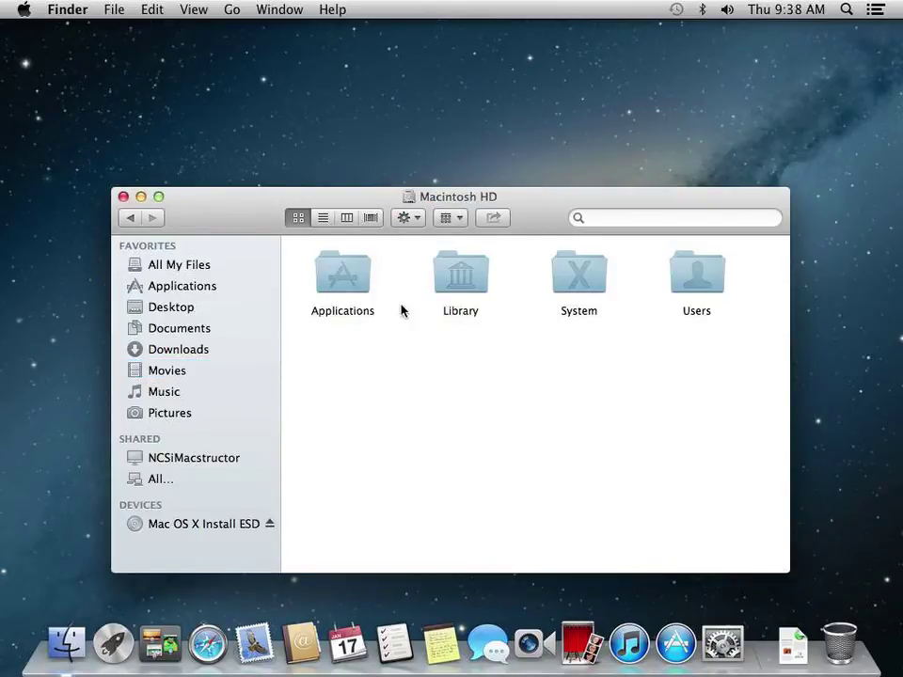
Browse the Library folder's contents, then show the empty Desktop folder
left_click(451, 274)
double_click(452, 275)
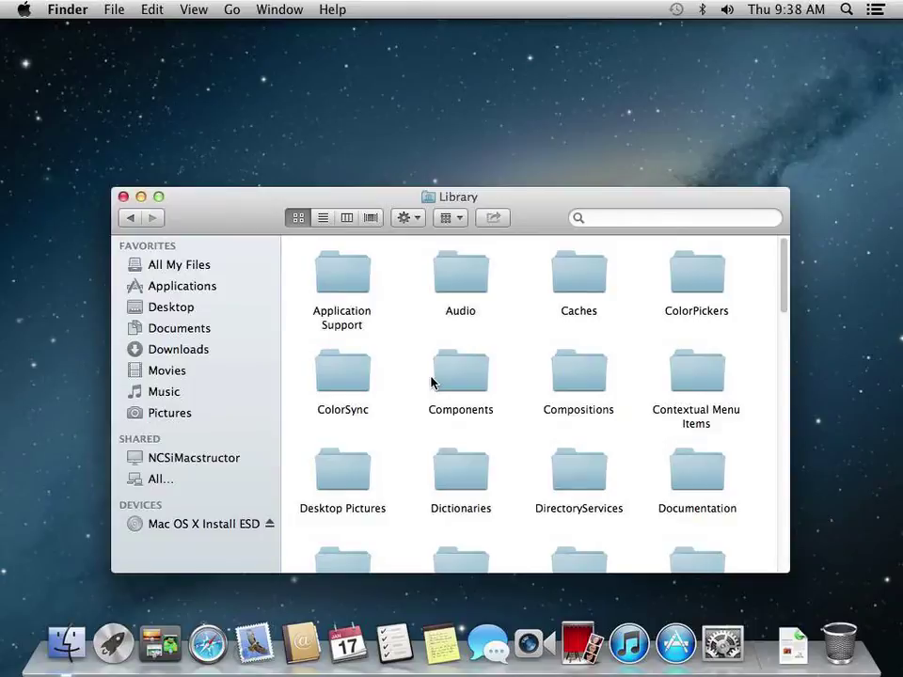
scroll(431, 379, "down", 3)
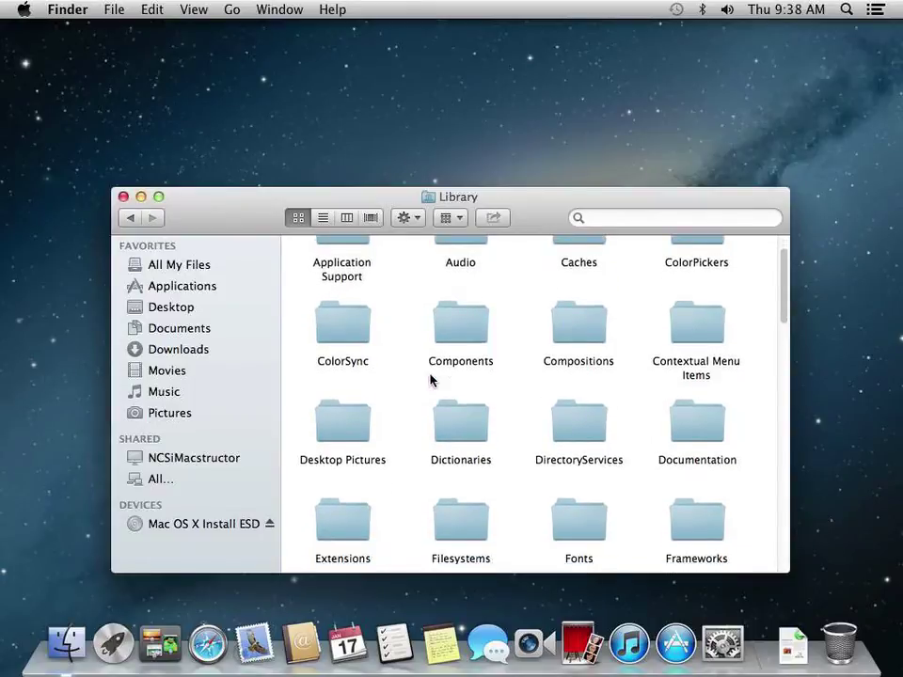
scroll(431, 379, "down", 15)
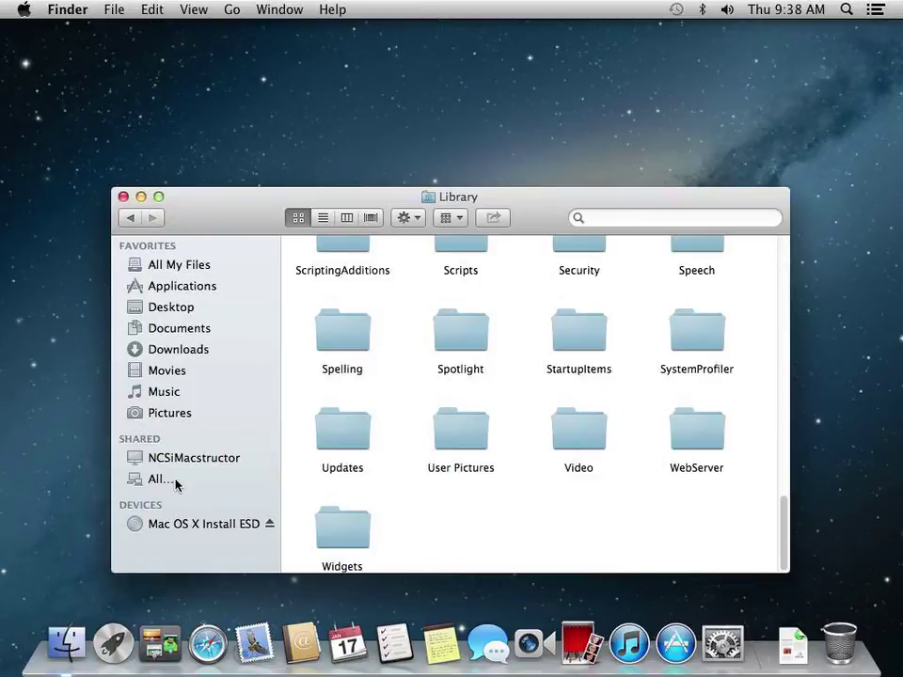
left_click(170, 311)
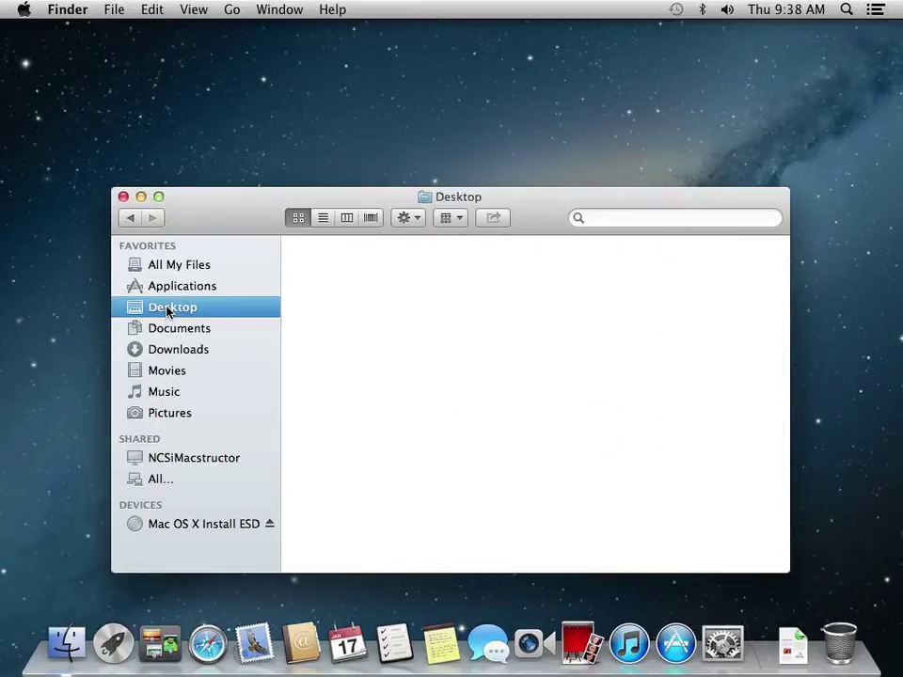
Open Users & Groups in System Preferences and enter the administrator name and password to unlock
left_click(723, 645)
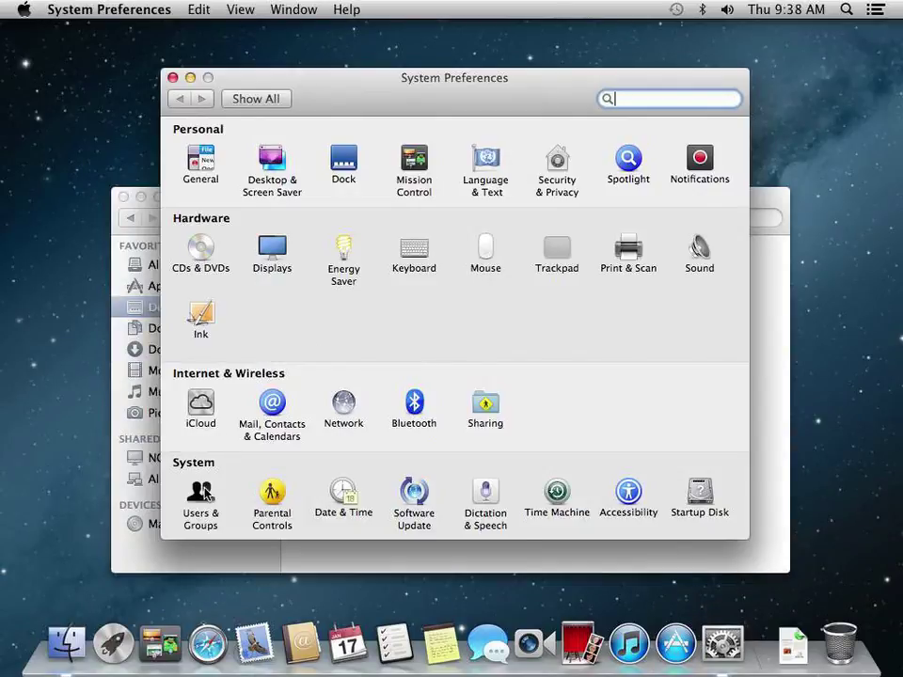
left_click(203, 492)
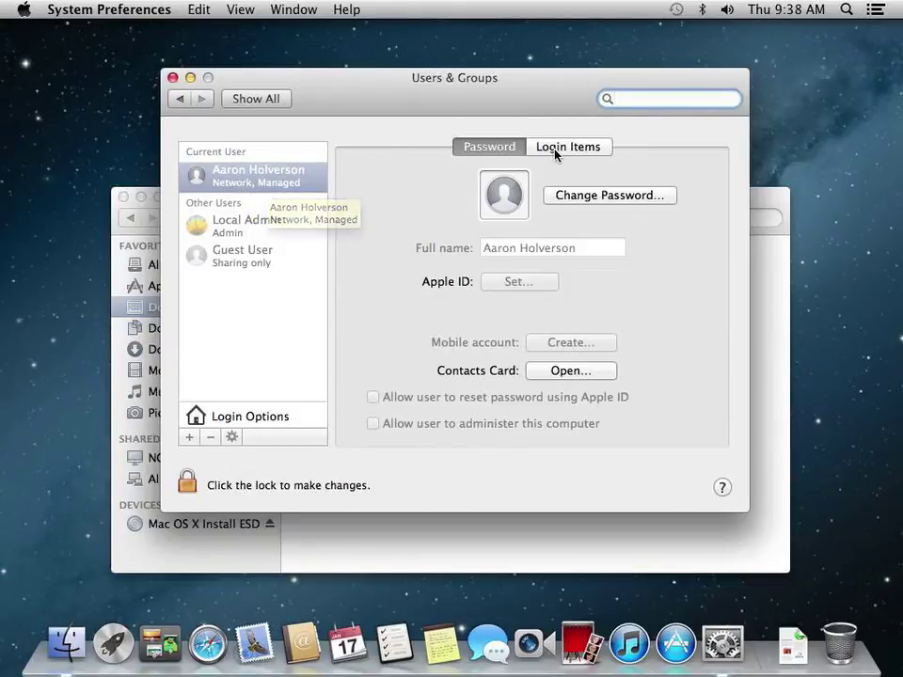
left_click(187, 483)
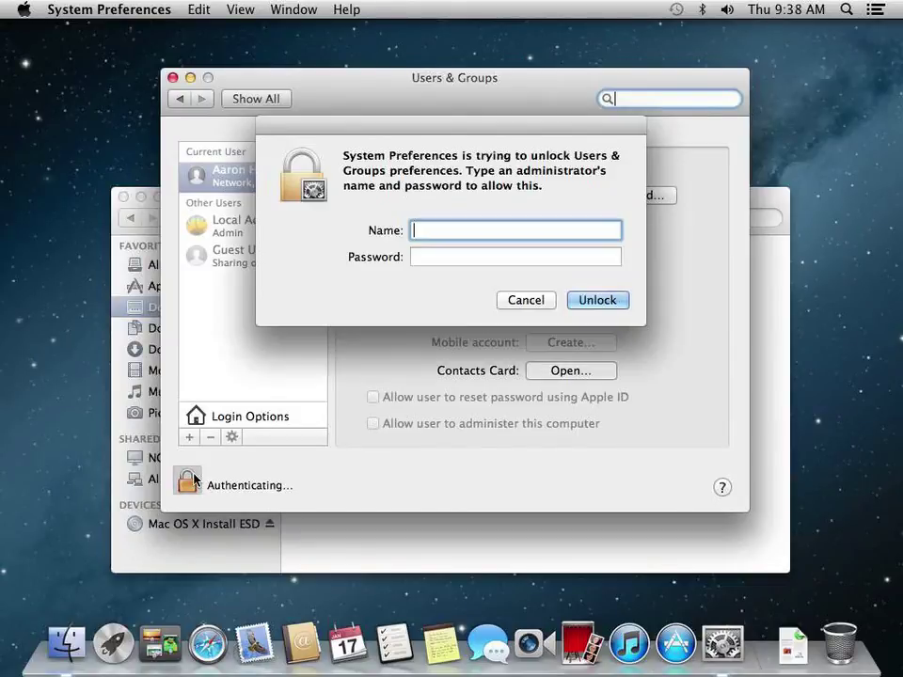
type("ladmin")
key("Tab")
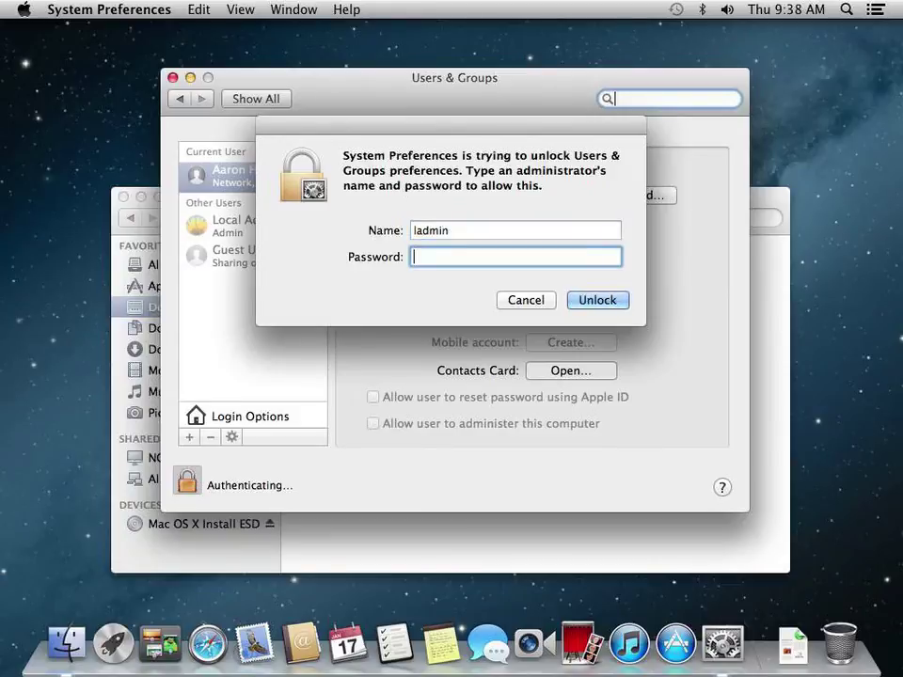
type("**********")
Unlock Users & Groups, select the network user, and cancel mobile account creation
key("Return")
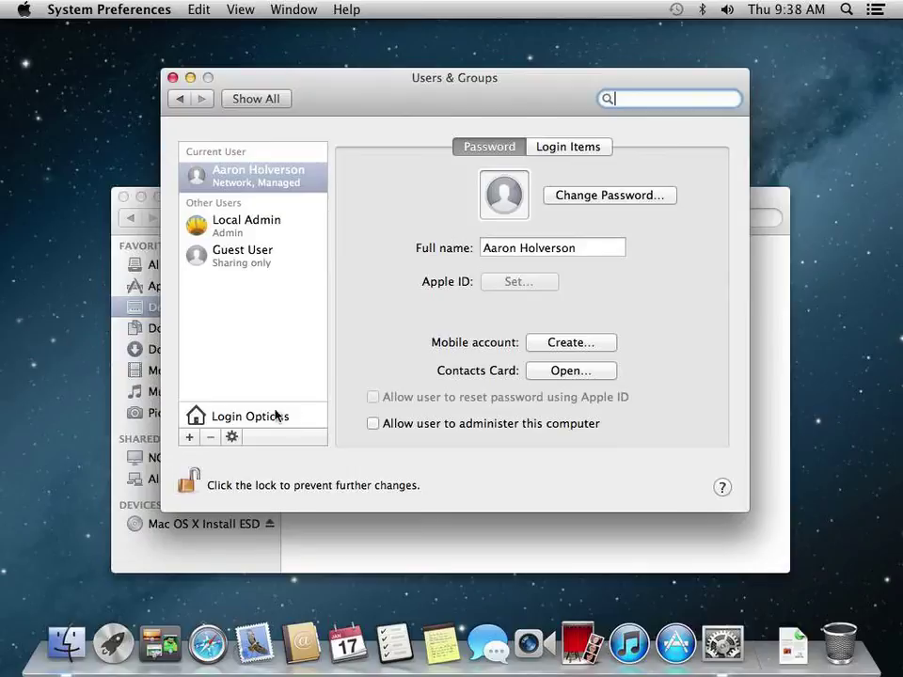
left_click(243, 182)
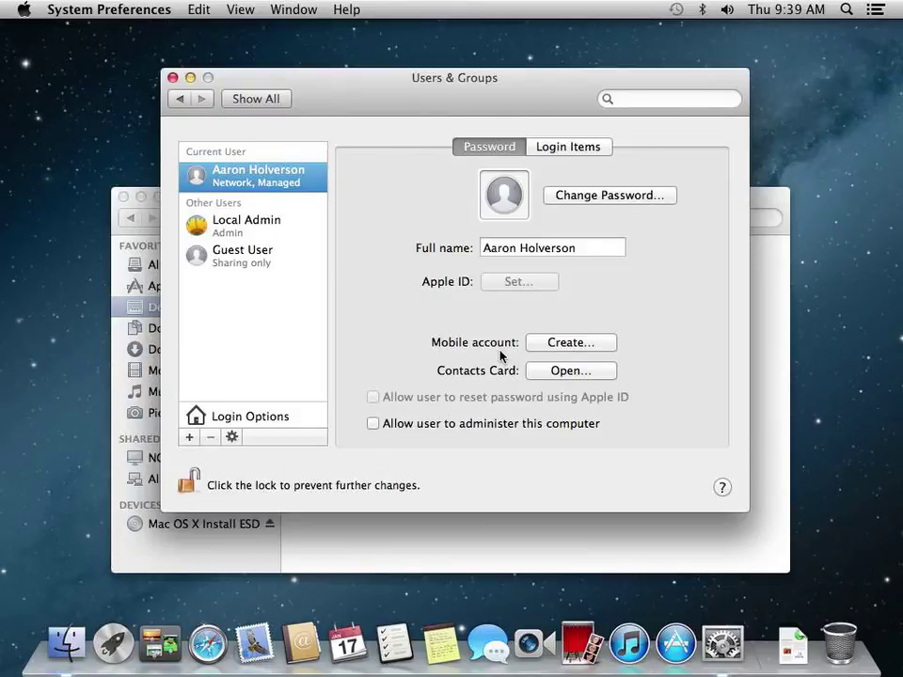
left_click(539, 346)
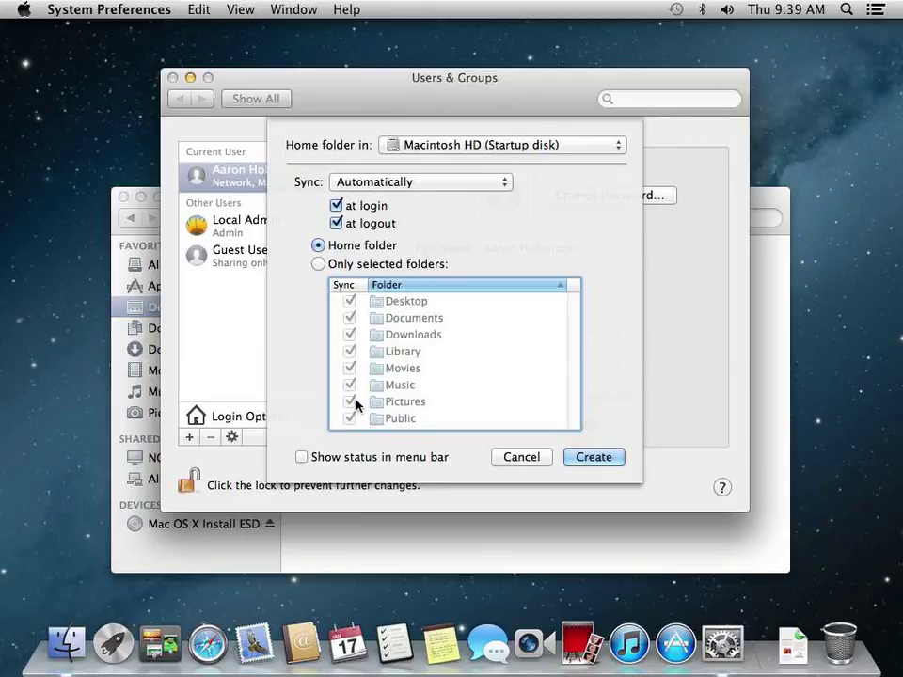
left_click(541, 465)
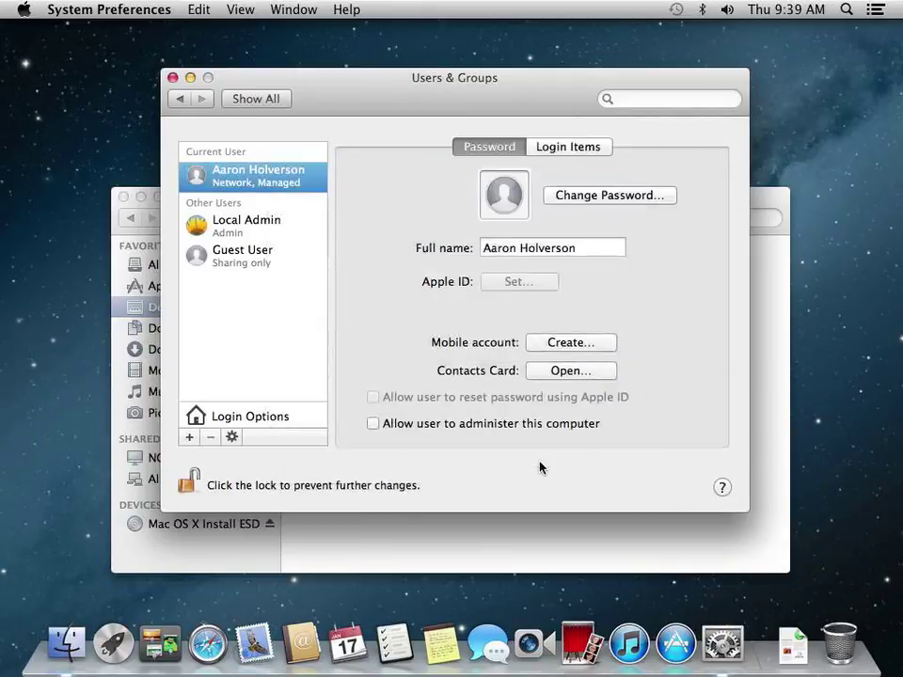